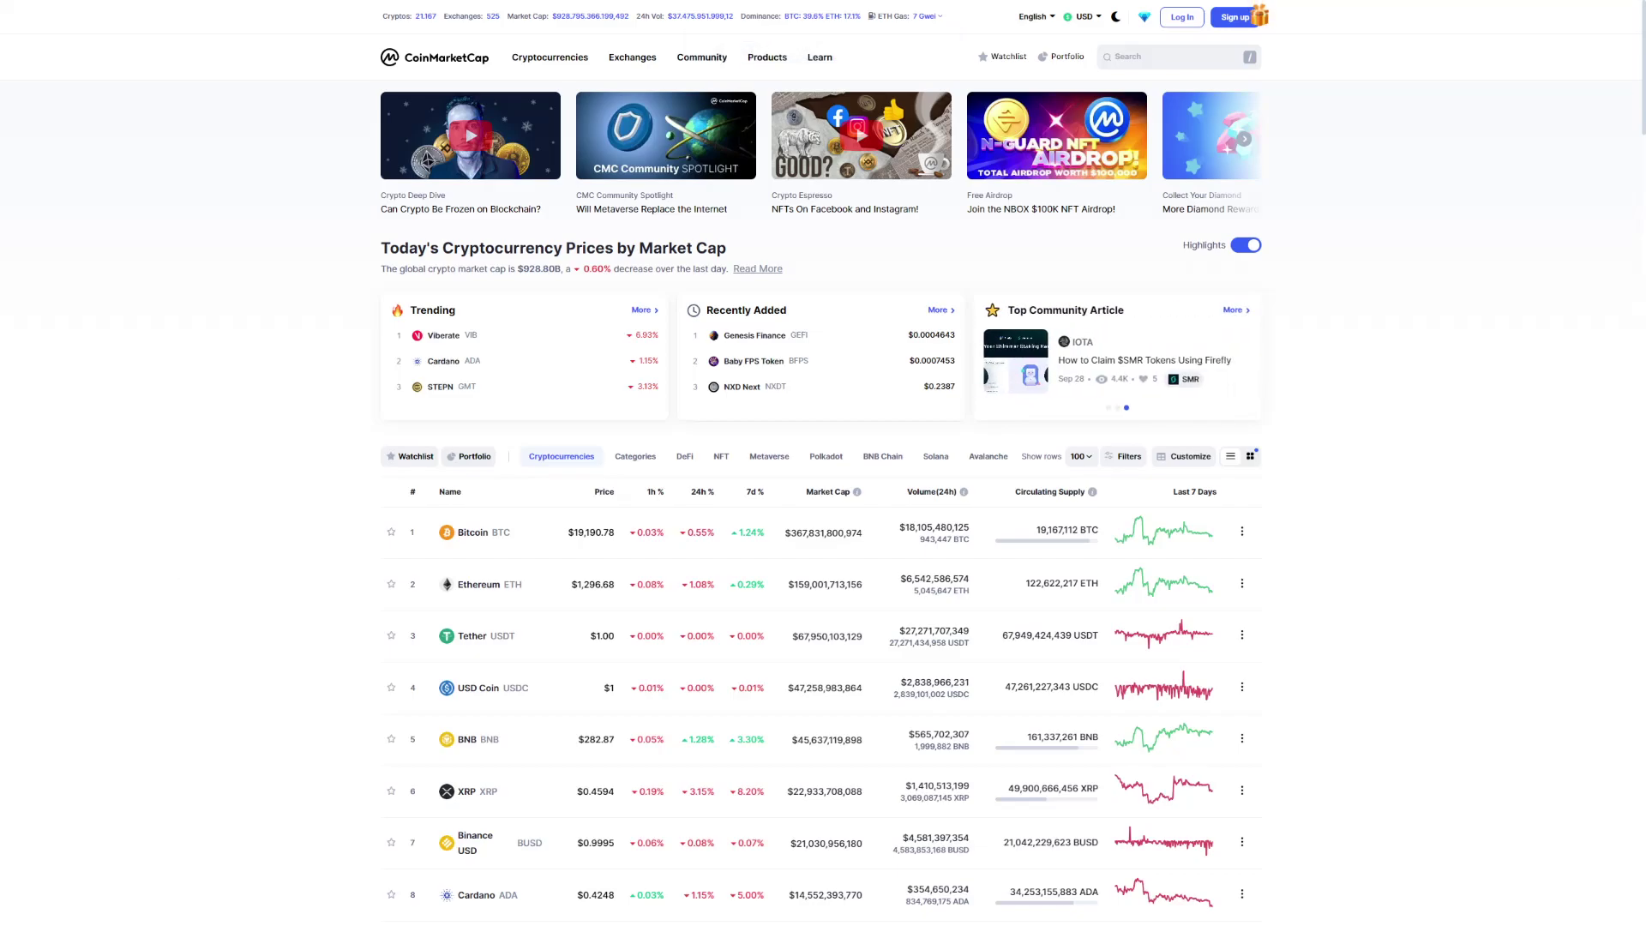
scroll(516, 639, "down", 1)
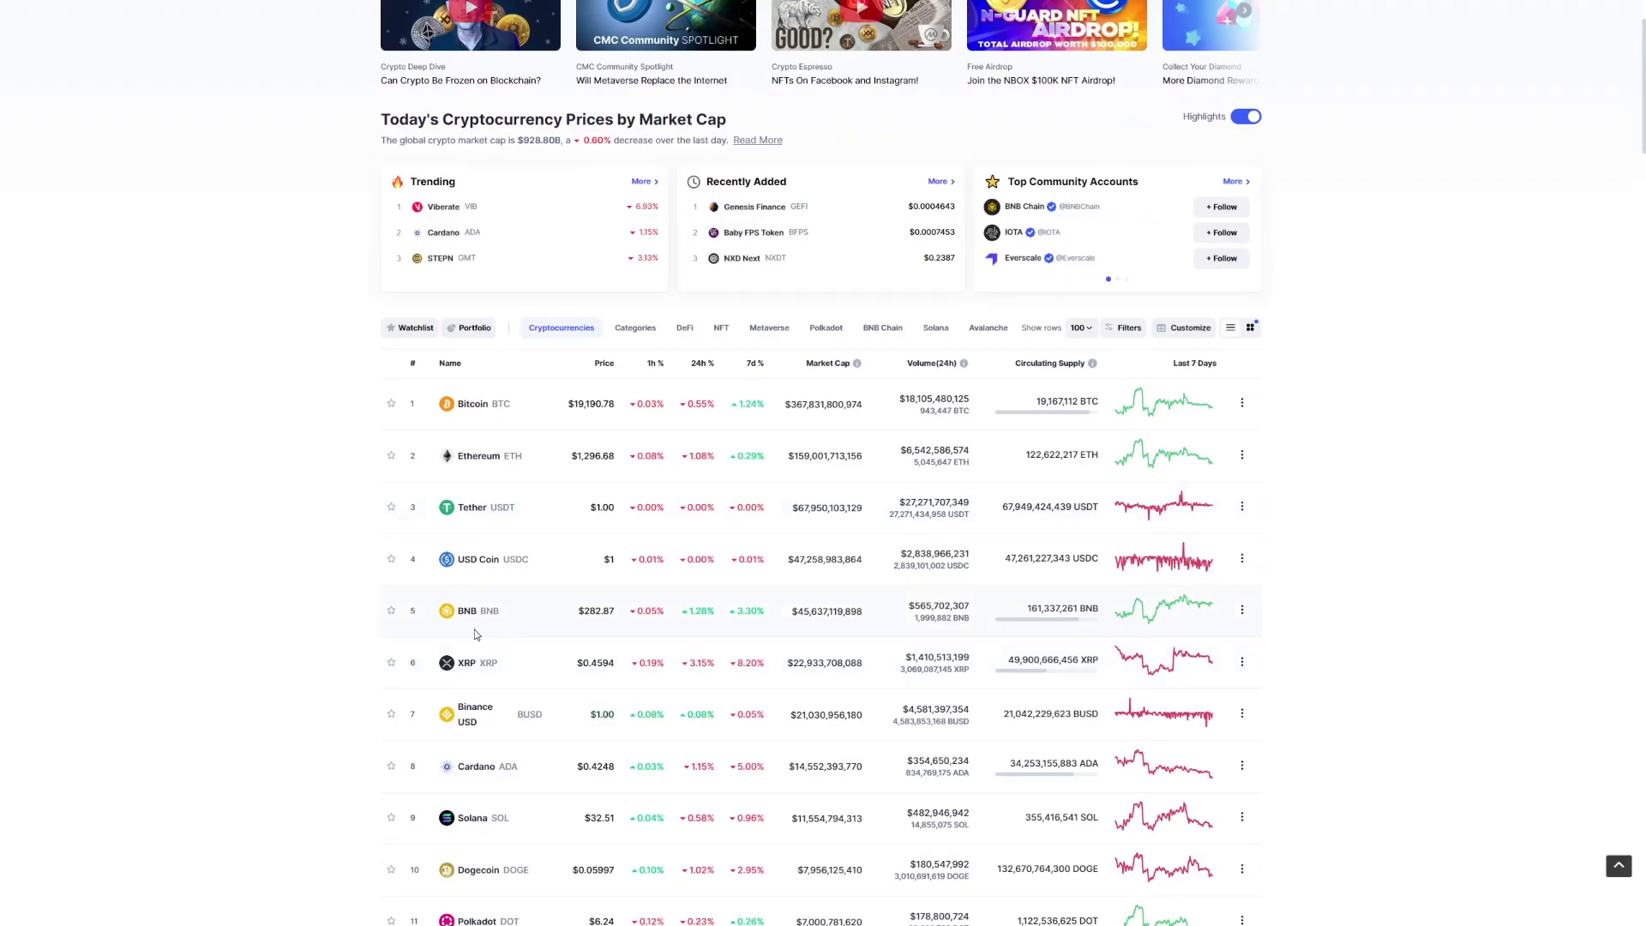
scroll(811, 412, "down", 3)
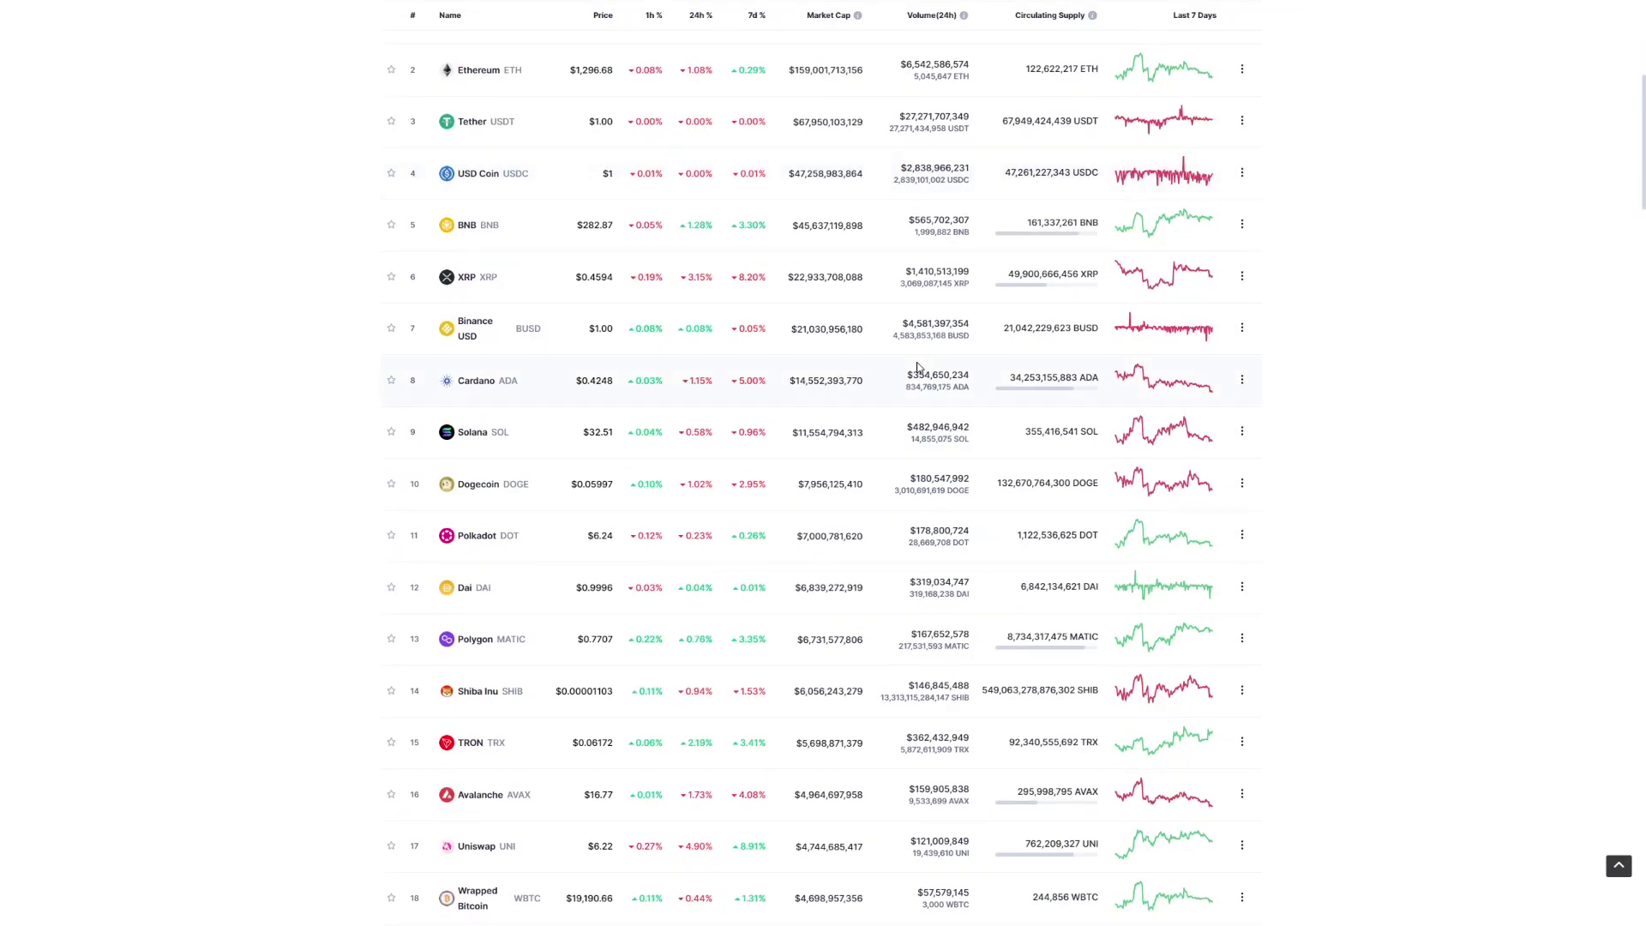
scroll(909, 370, "down", 3)
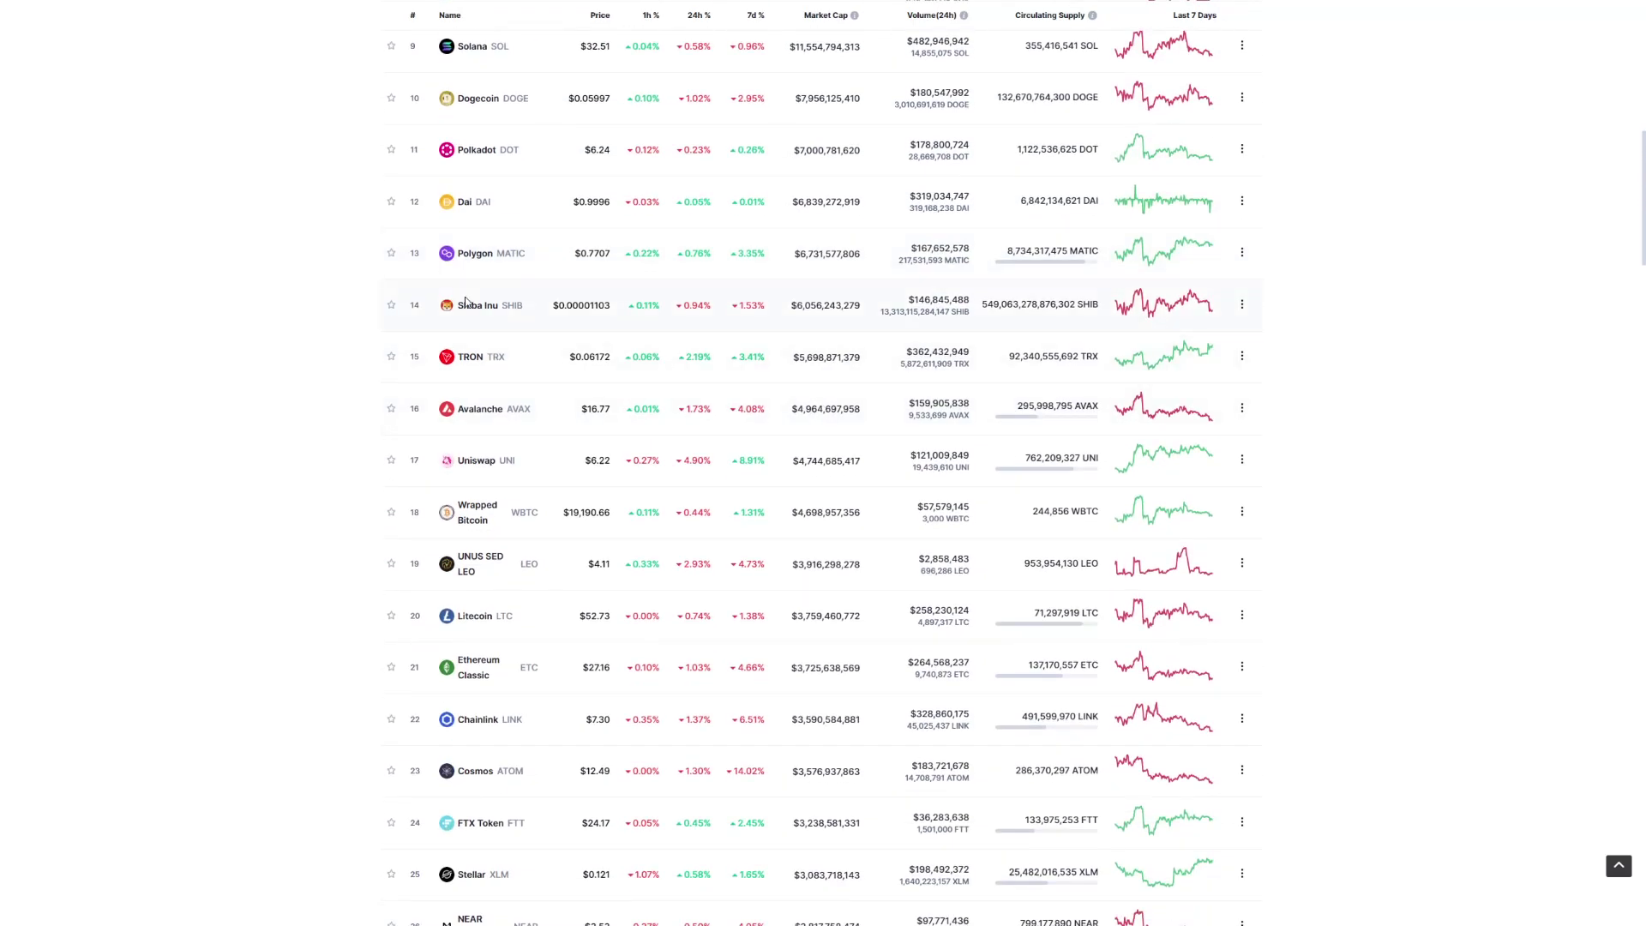
scroll(466, 300, "down", 3)
scroll(467, 301, "down", 2)
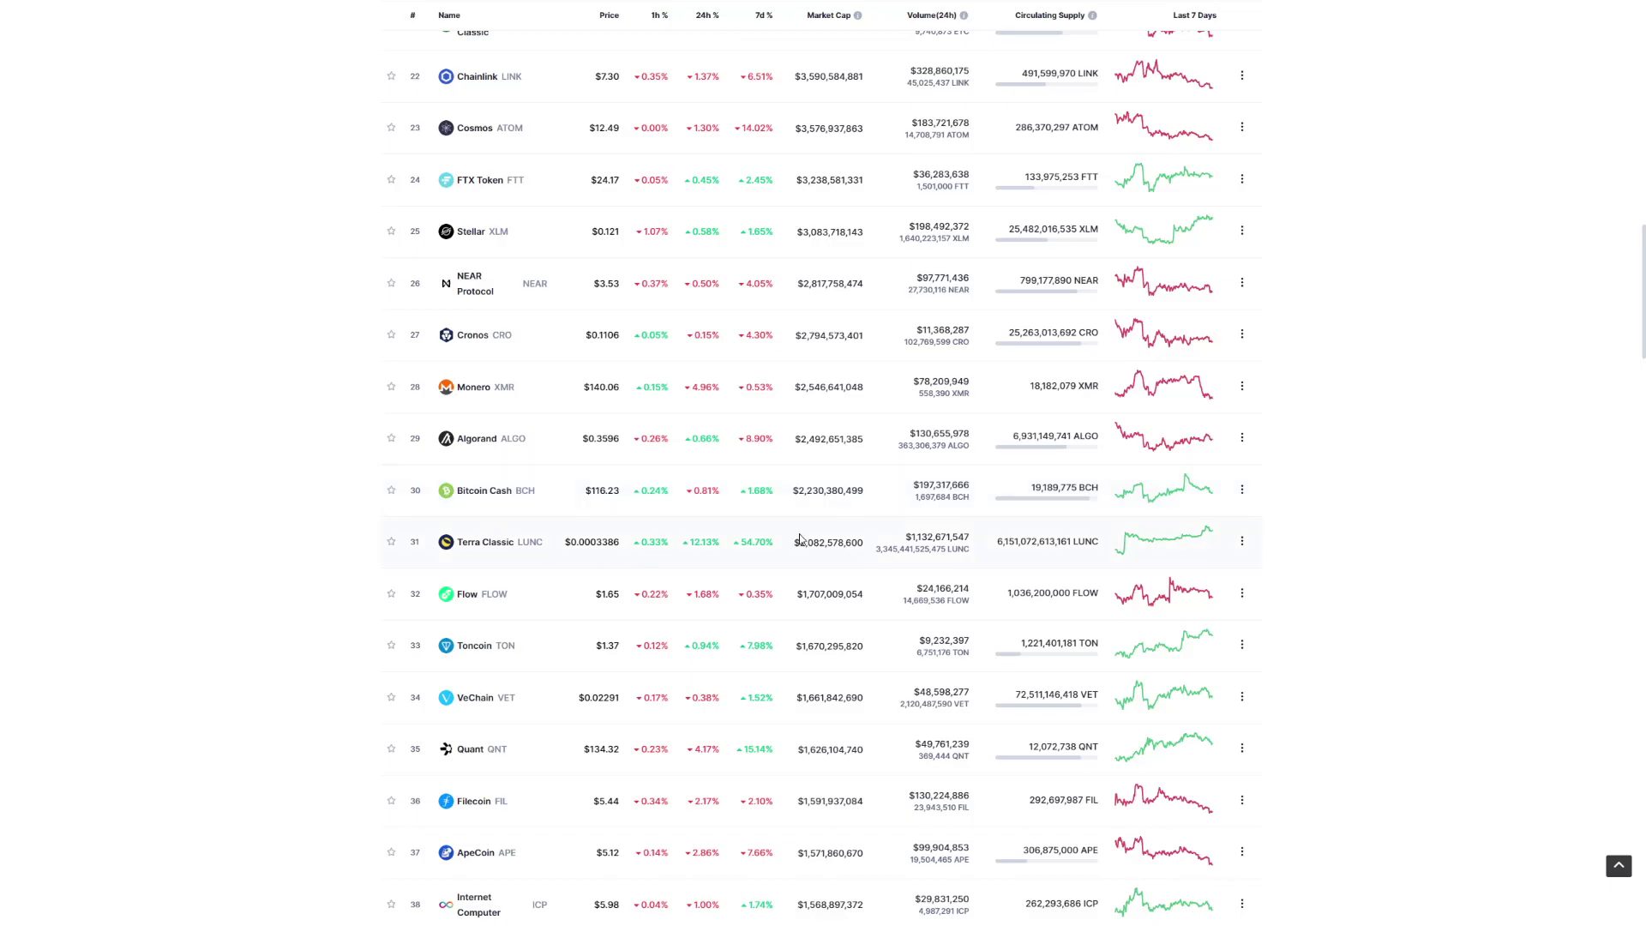
Open Terra Classic's one-month price chart, then sort the rankings by 7-day change
left_click(529, 540)
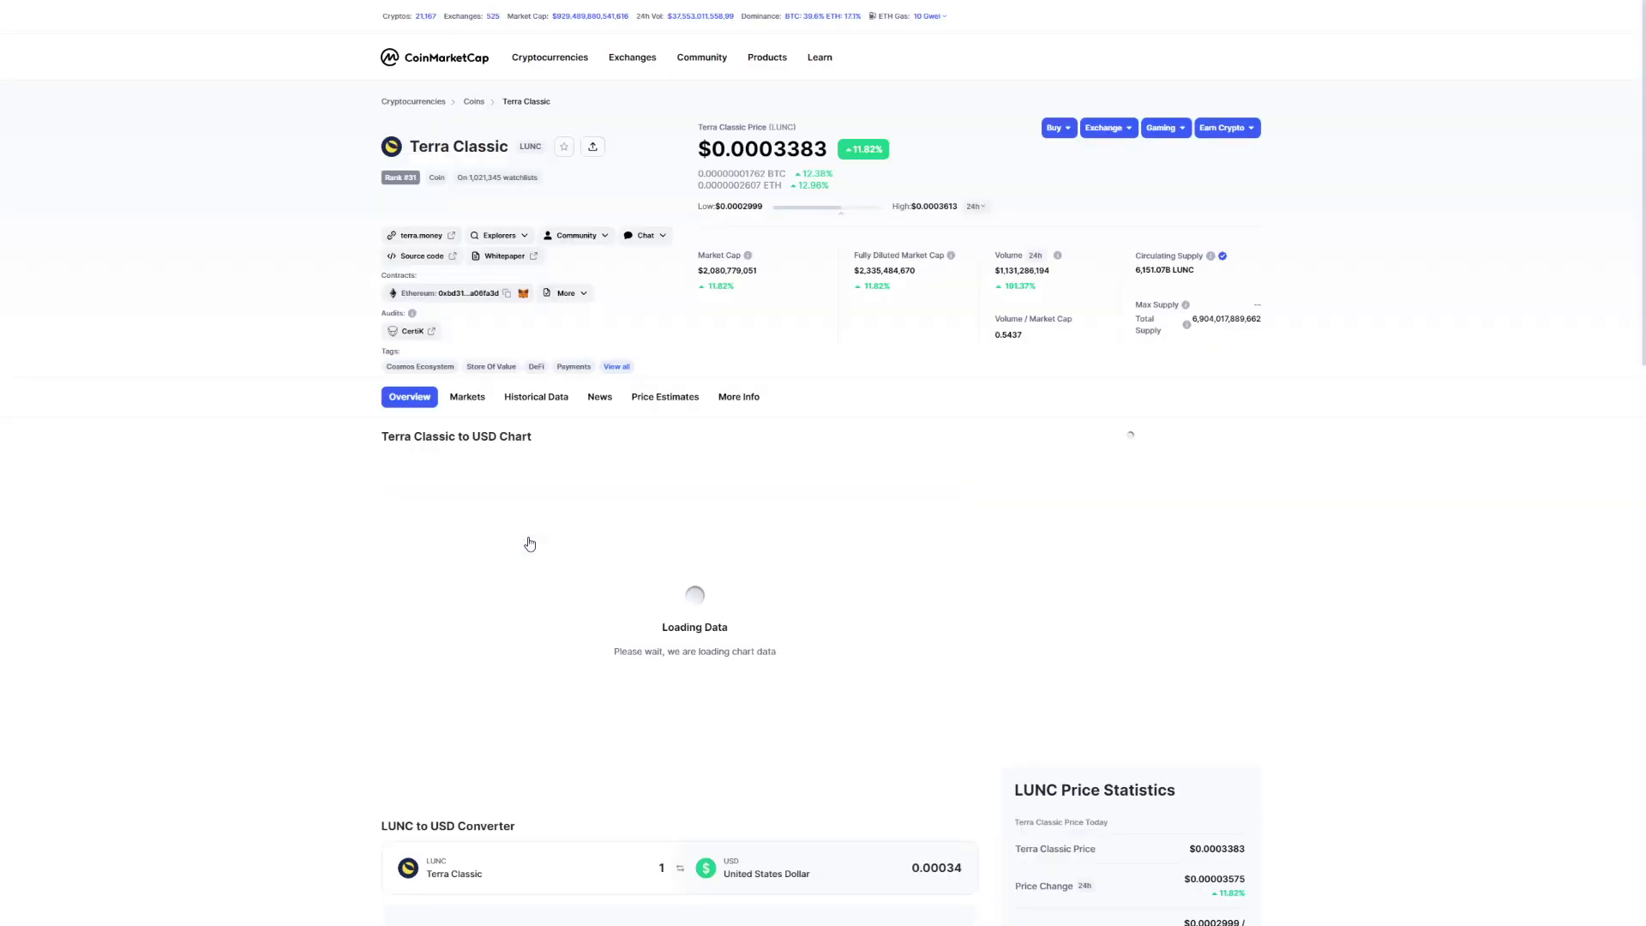
scroll(540, 528, "down", 2)
left_click(835, 342)
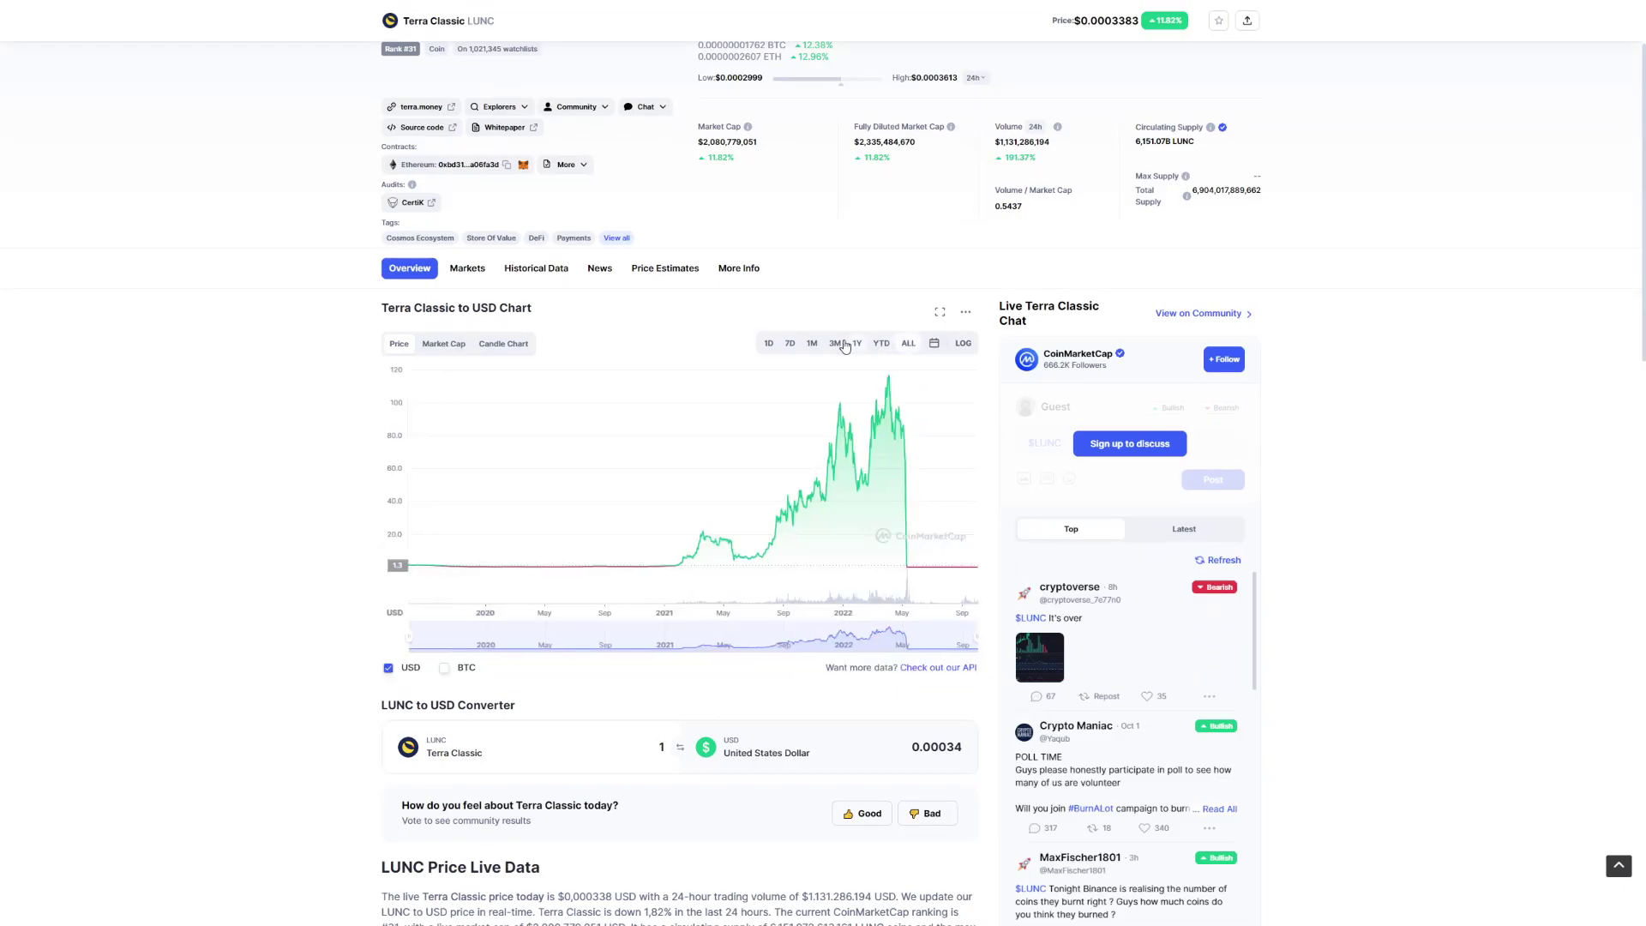
left_click(811, 342)
mouse_move(937, 536)
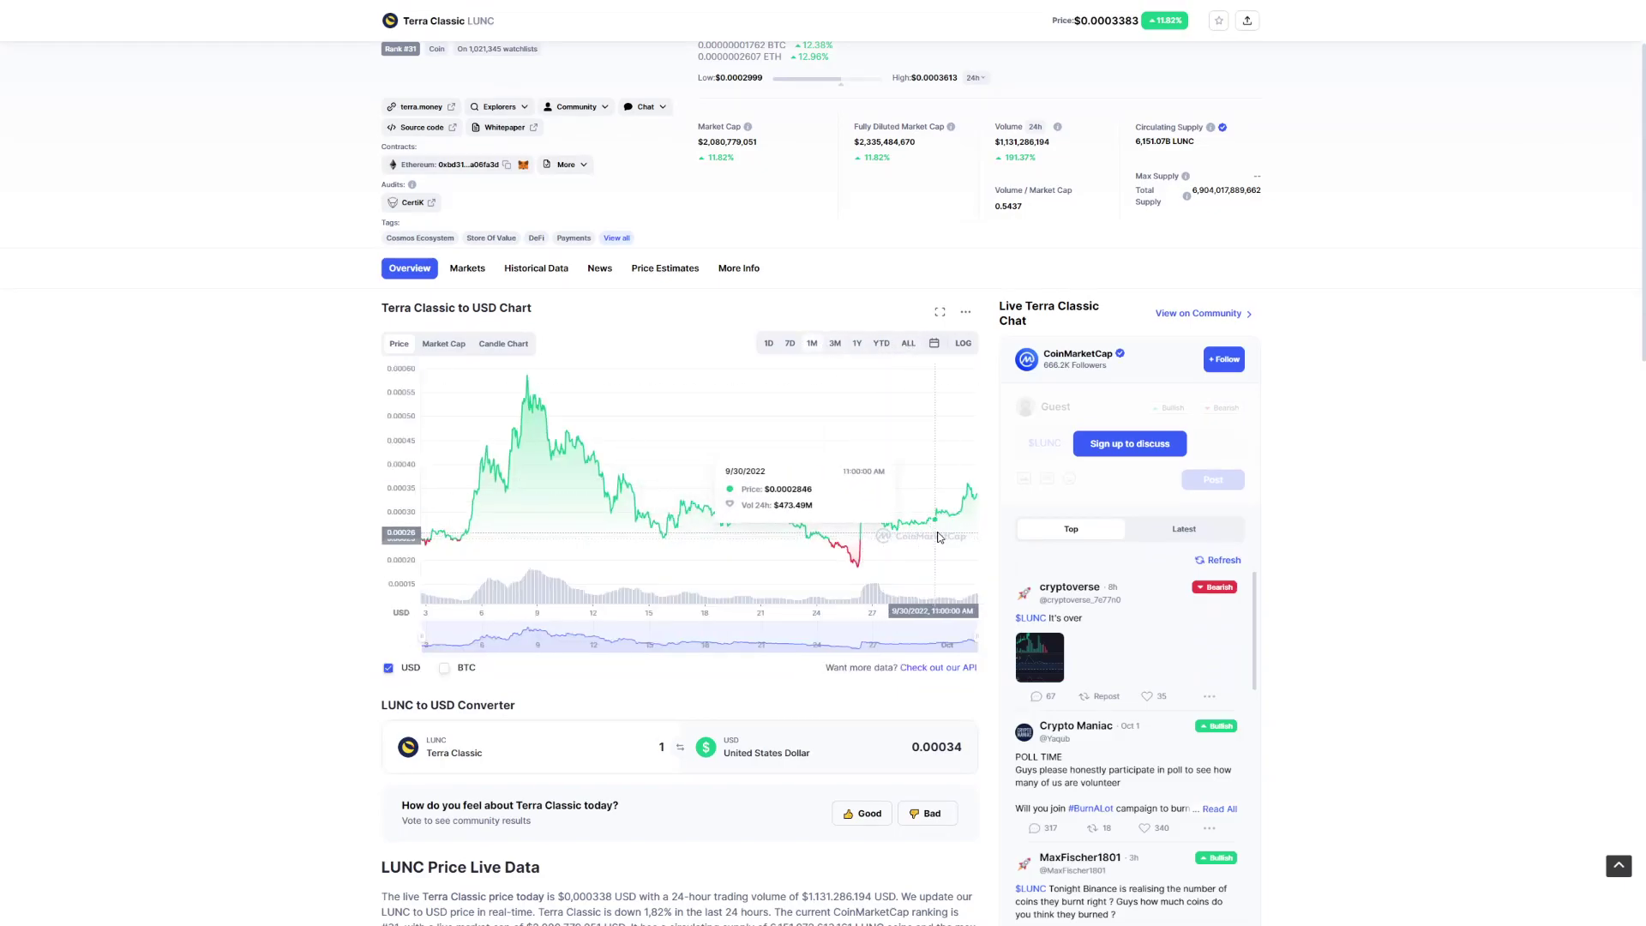
scroll(1048, 457, "up", 1)
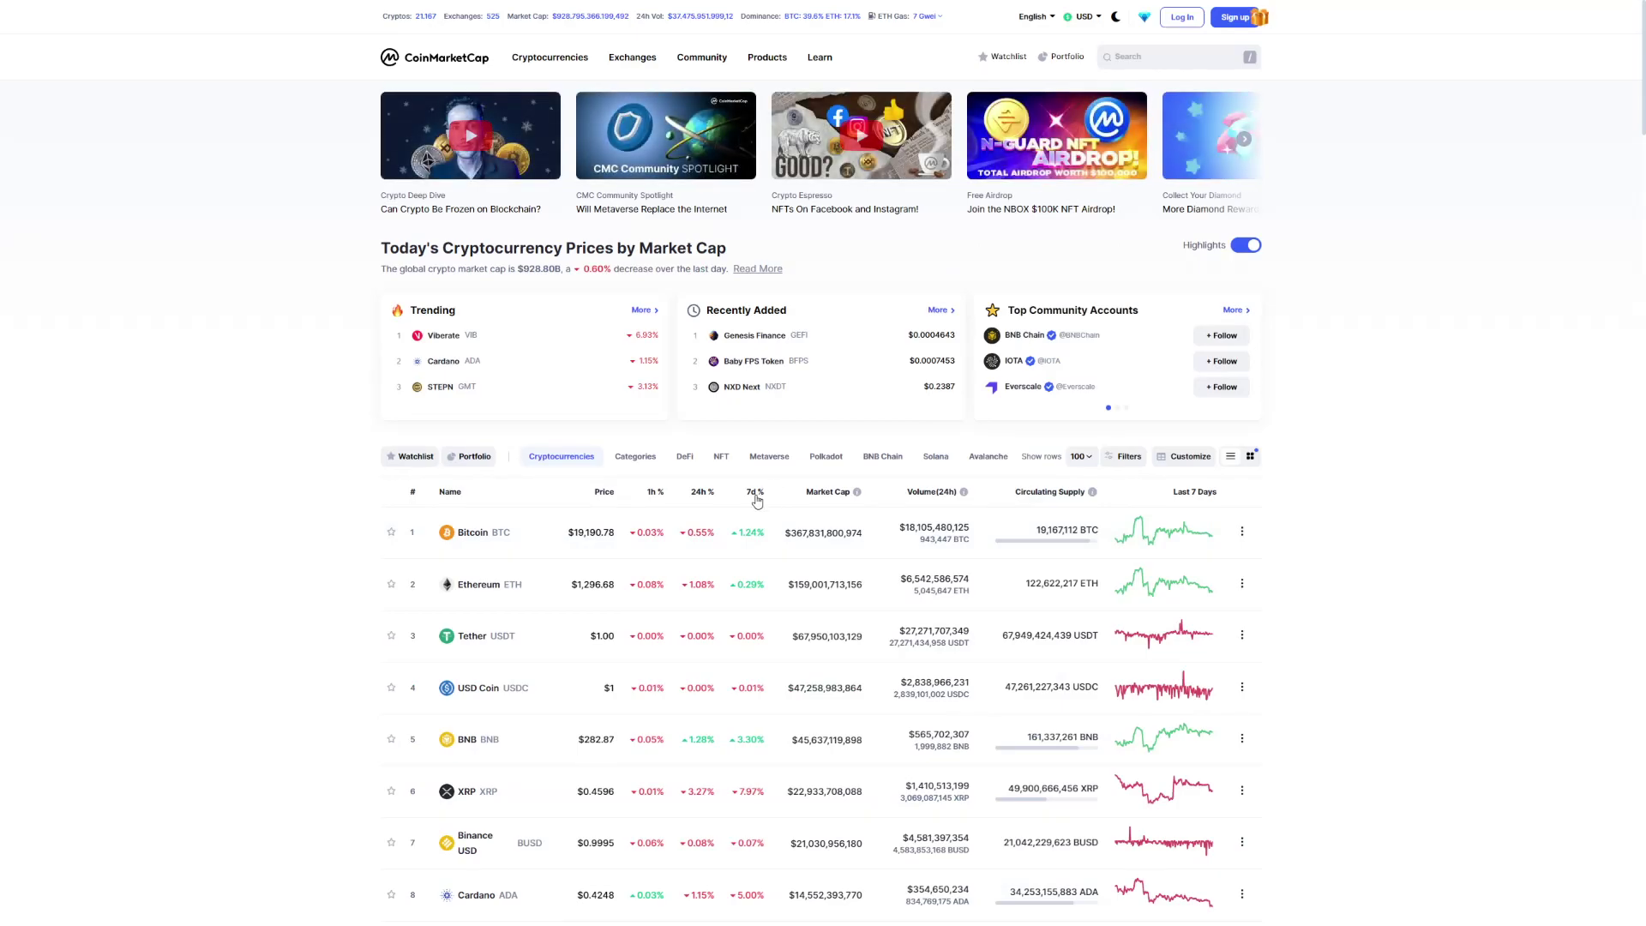
left_click(753, 492)
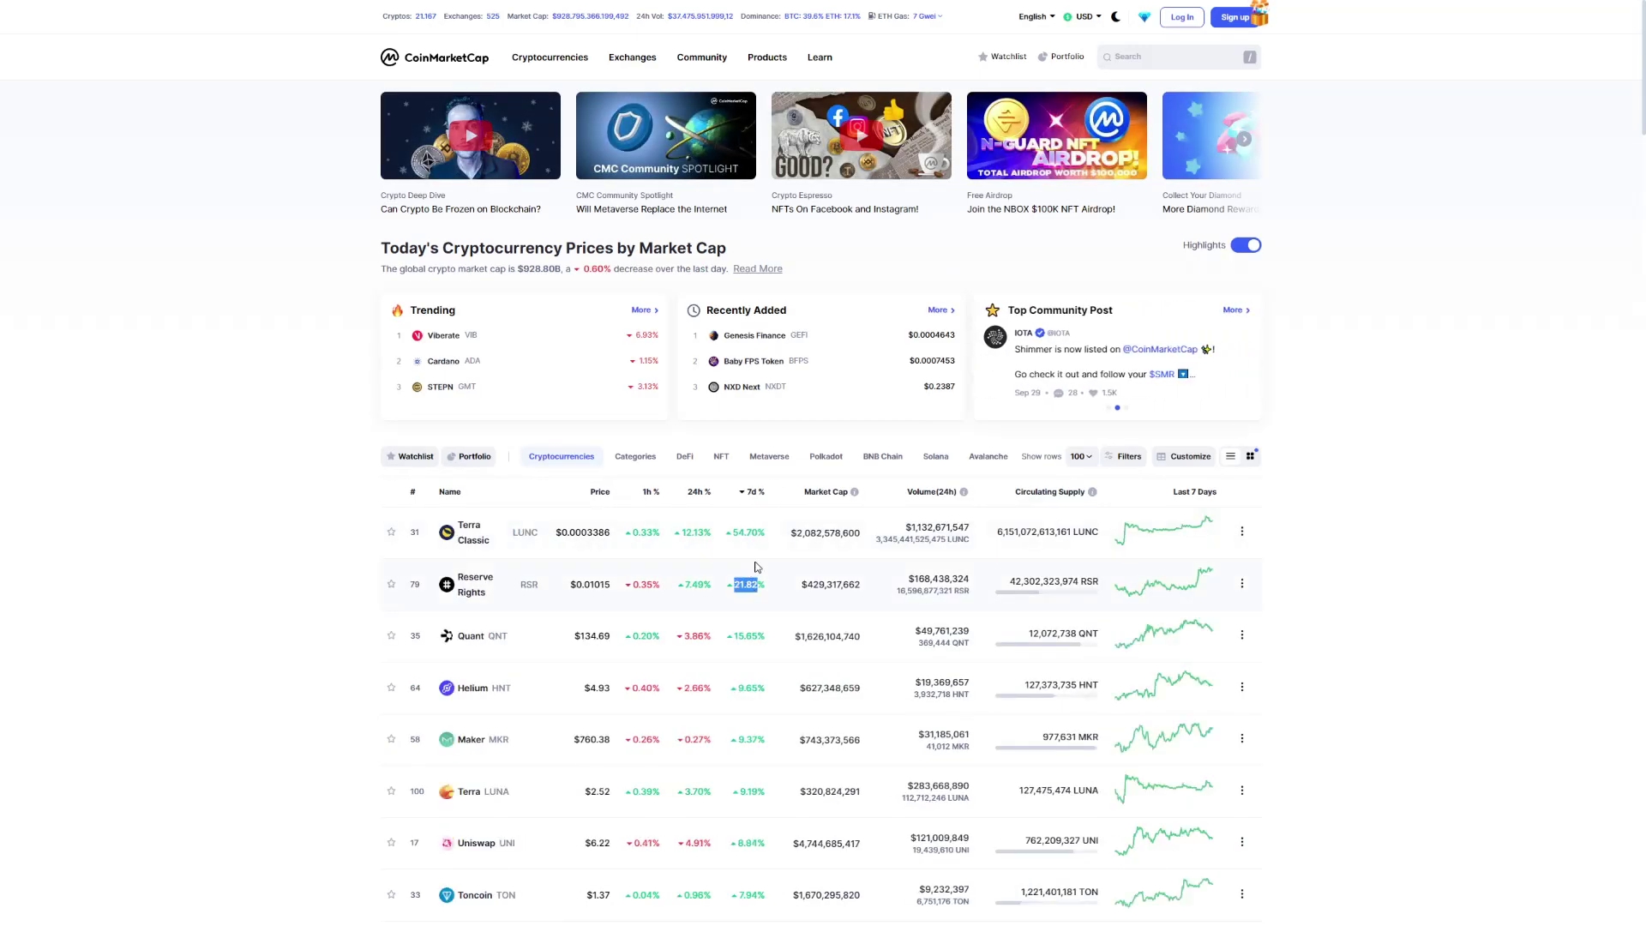
Open Terra Classic's 1M price chart, then go back to the homepage rankings
left_click(481, 531)
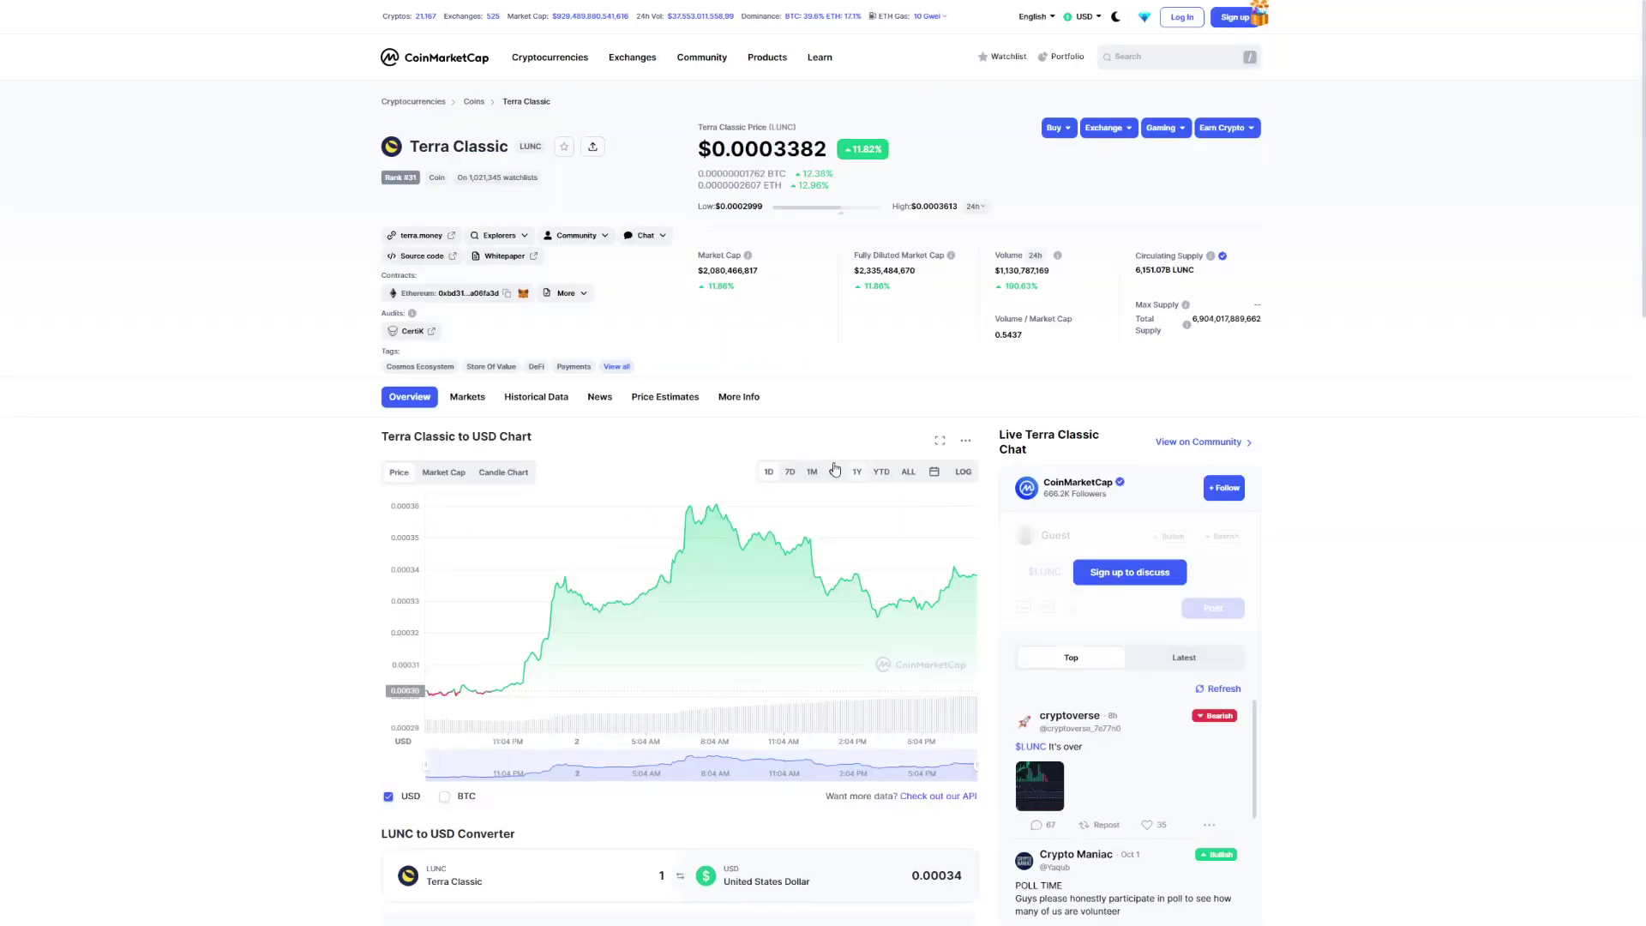
left_click(811, 472)
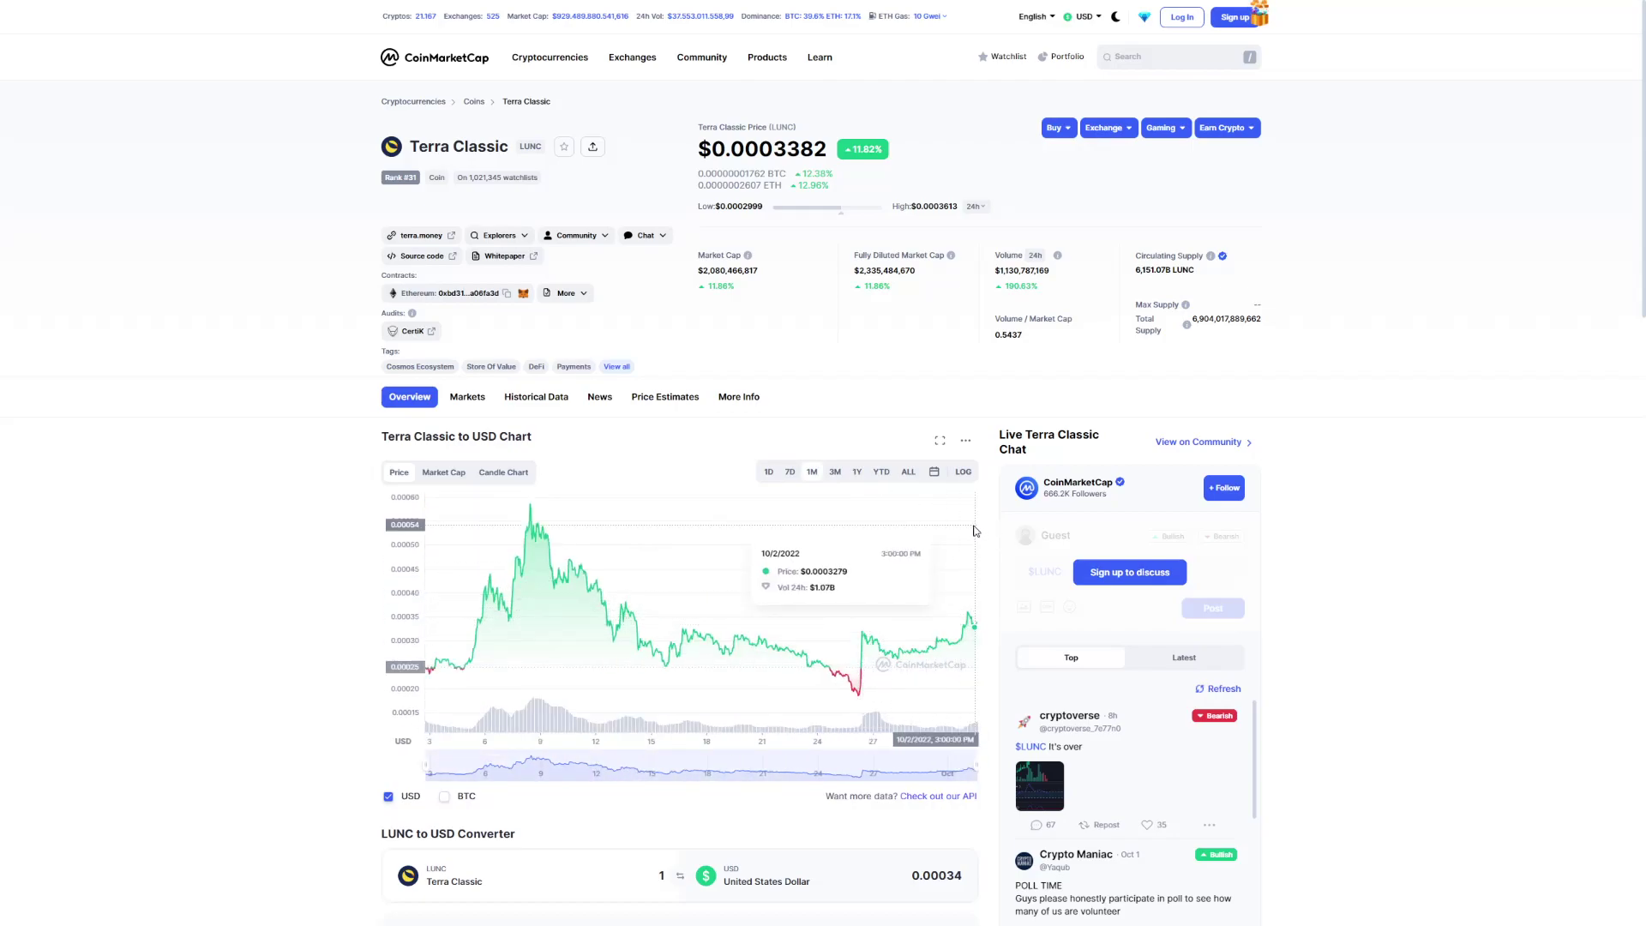
mouse_move(874, 576)
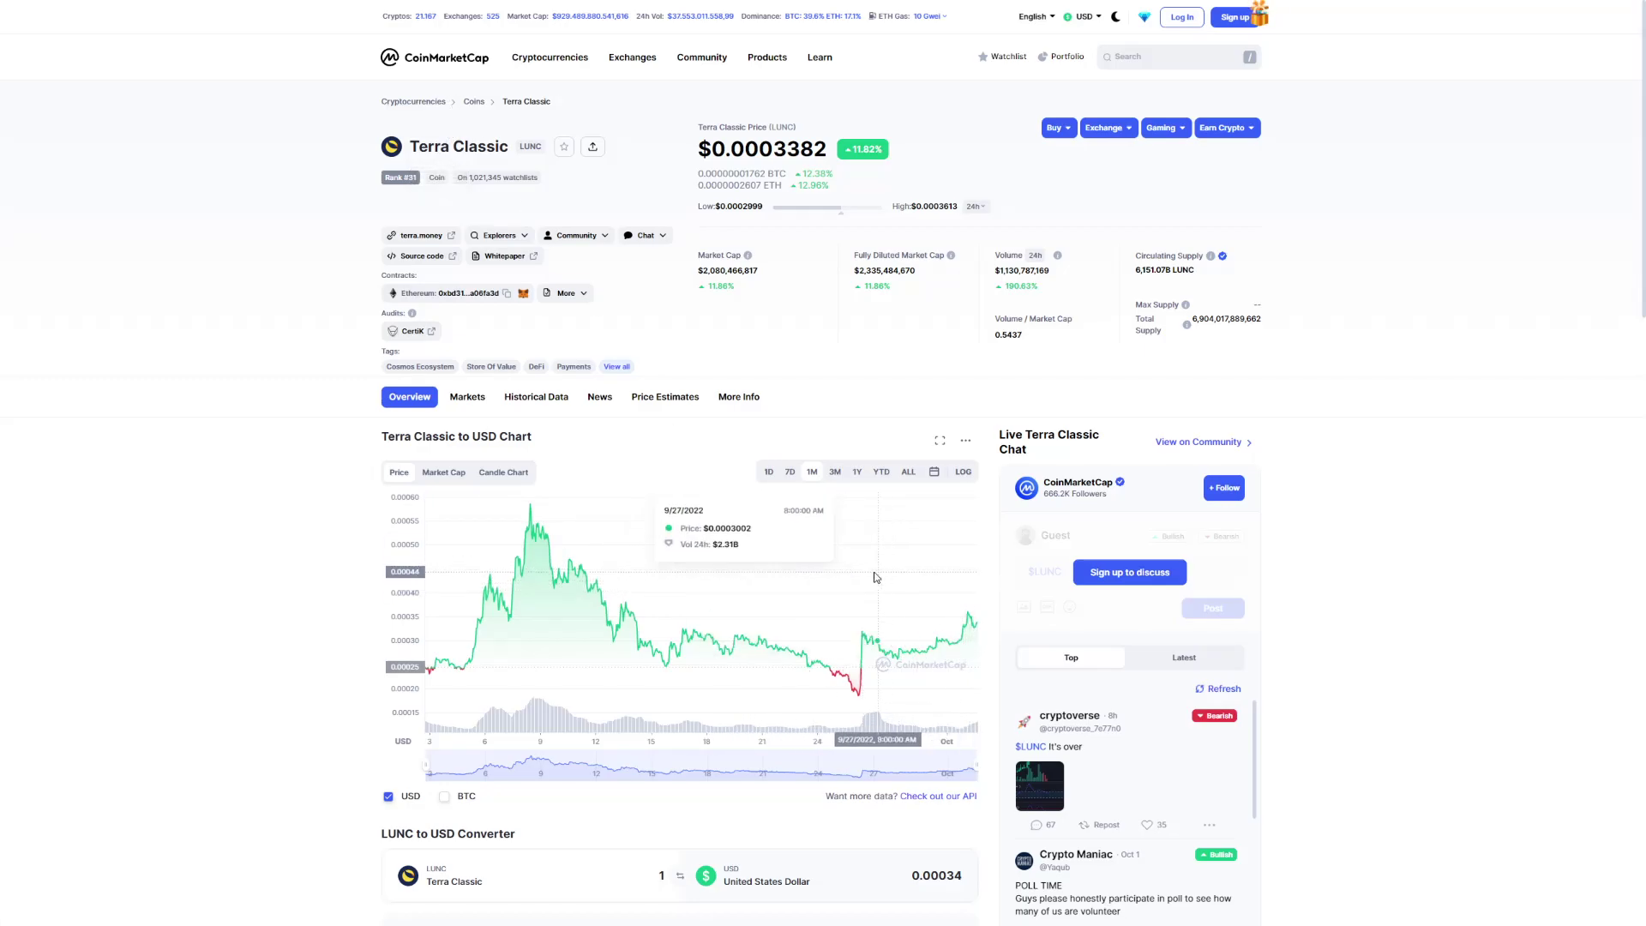
scroll(923, 593, "up", 2)
scroll(924, 592, "up", 2)
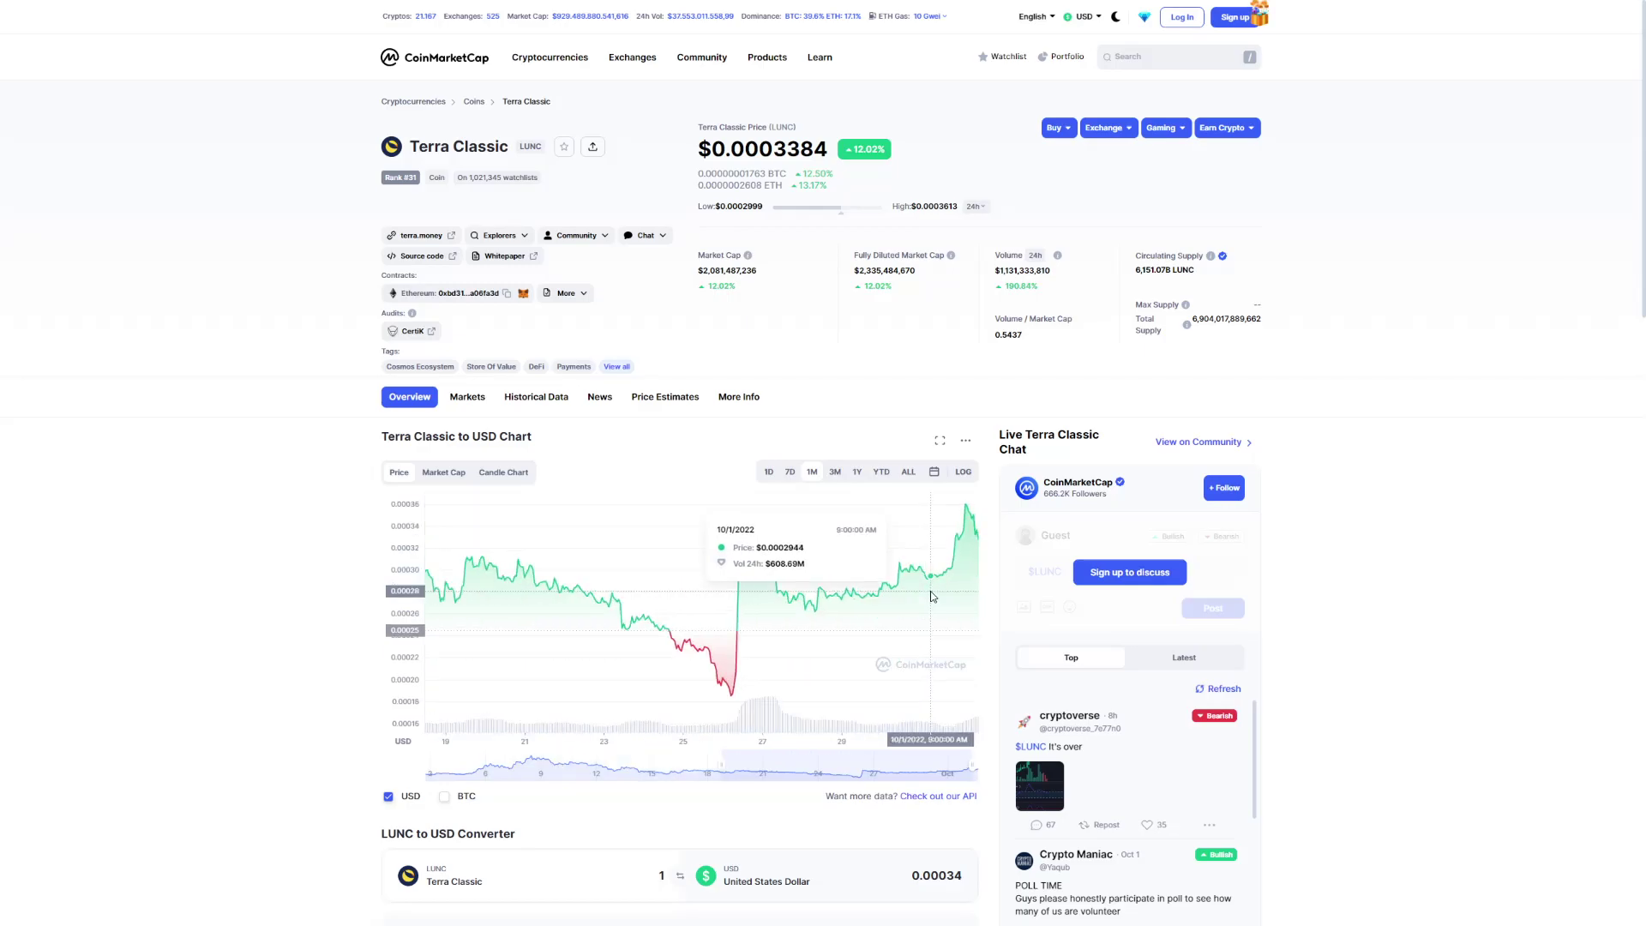
scroll(912, 592, "down", 4)
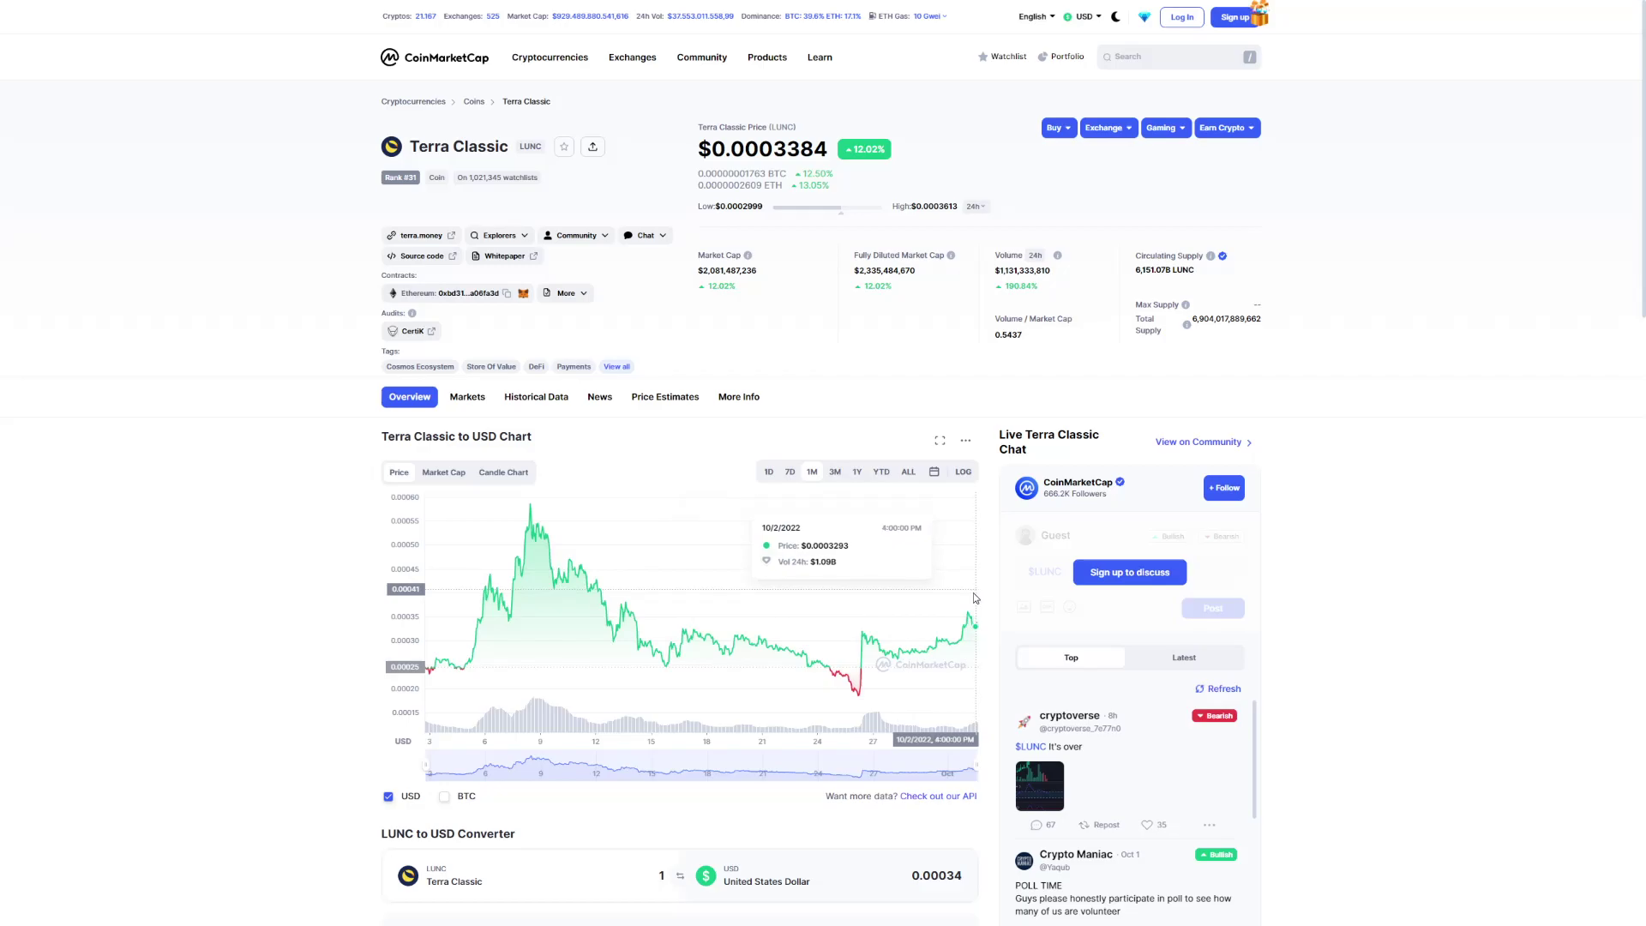
scroll(974, 593, "up", 2)
scroll(974, 593, "down", 2)
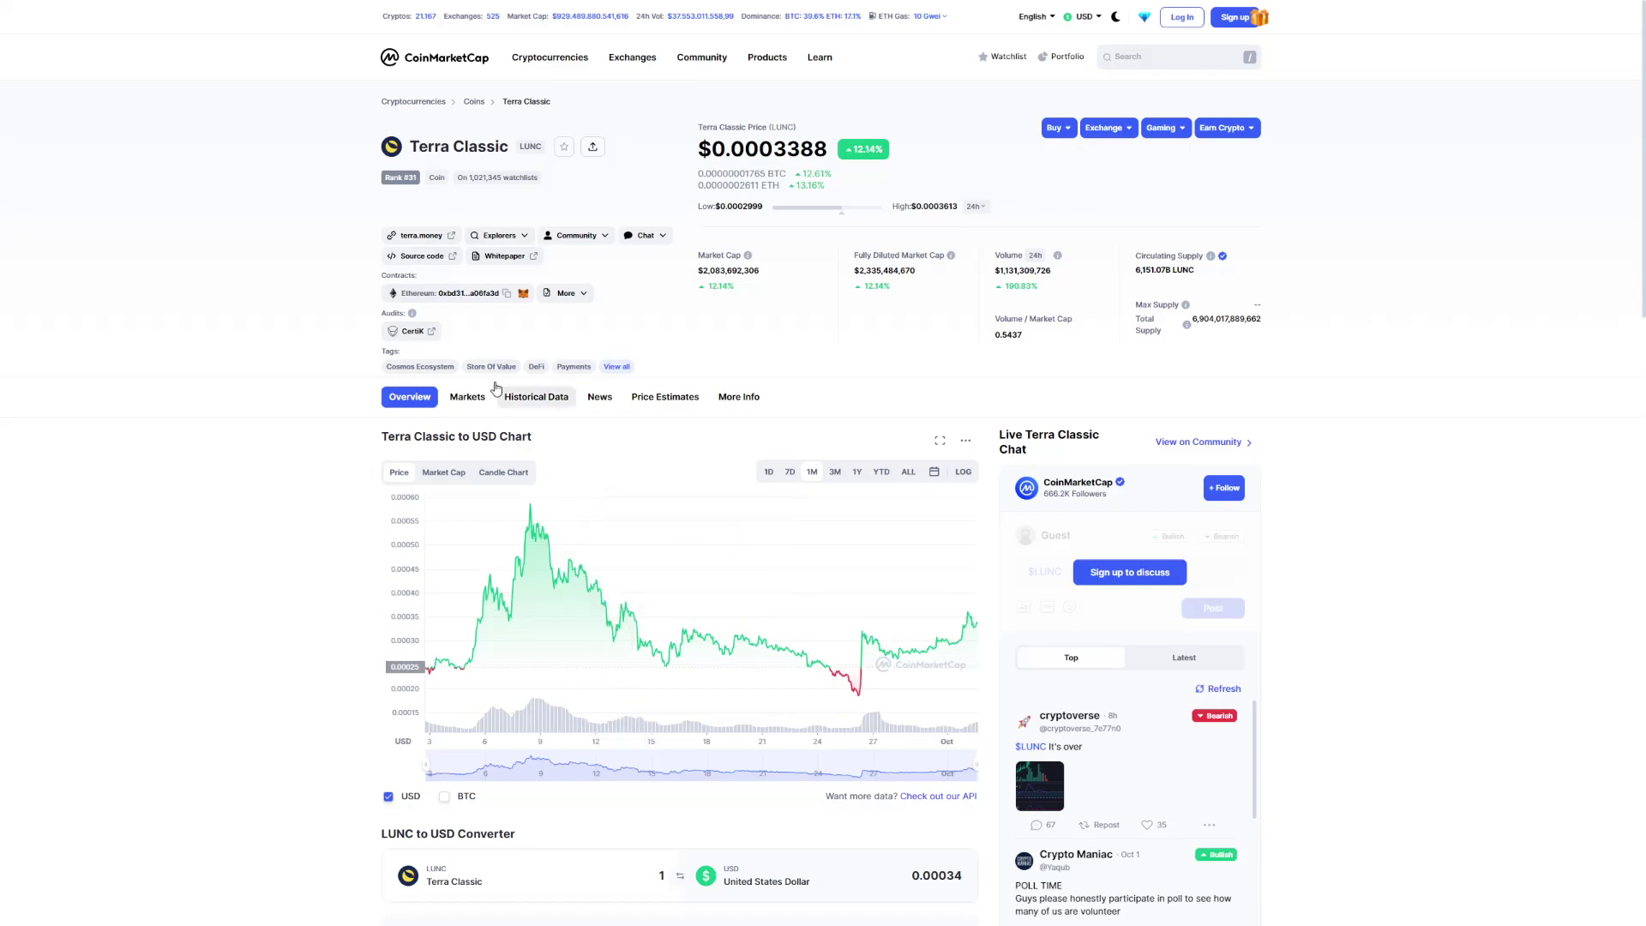
left_click(471, 65)
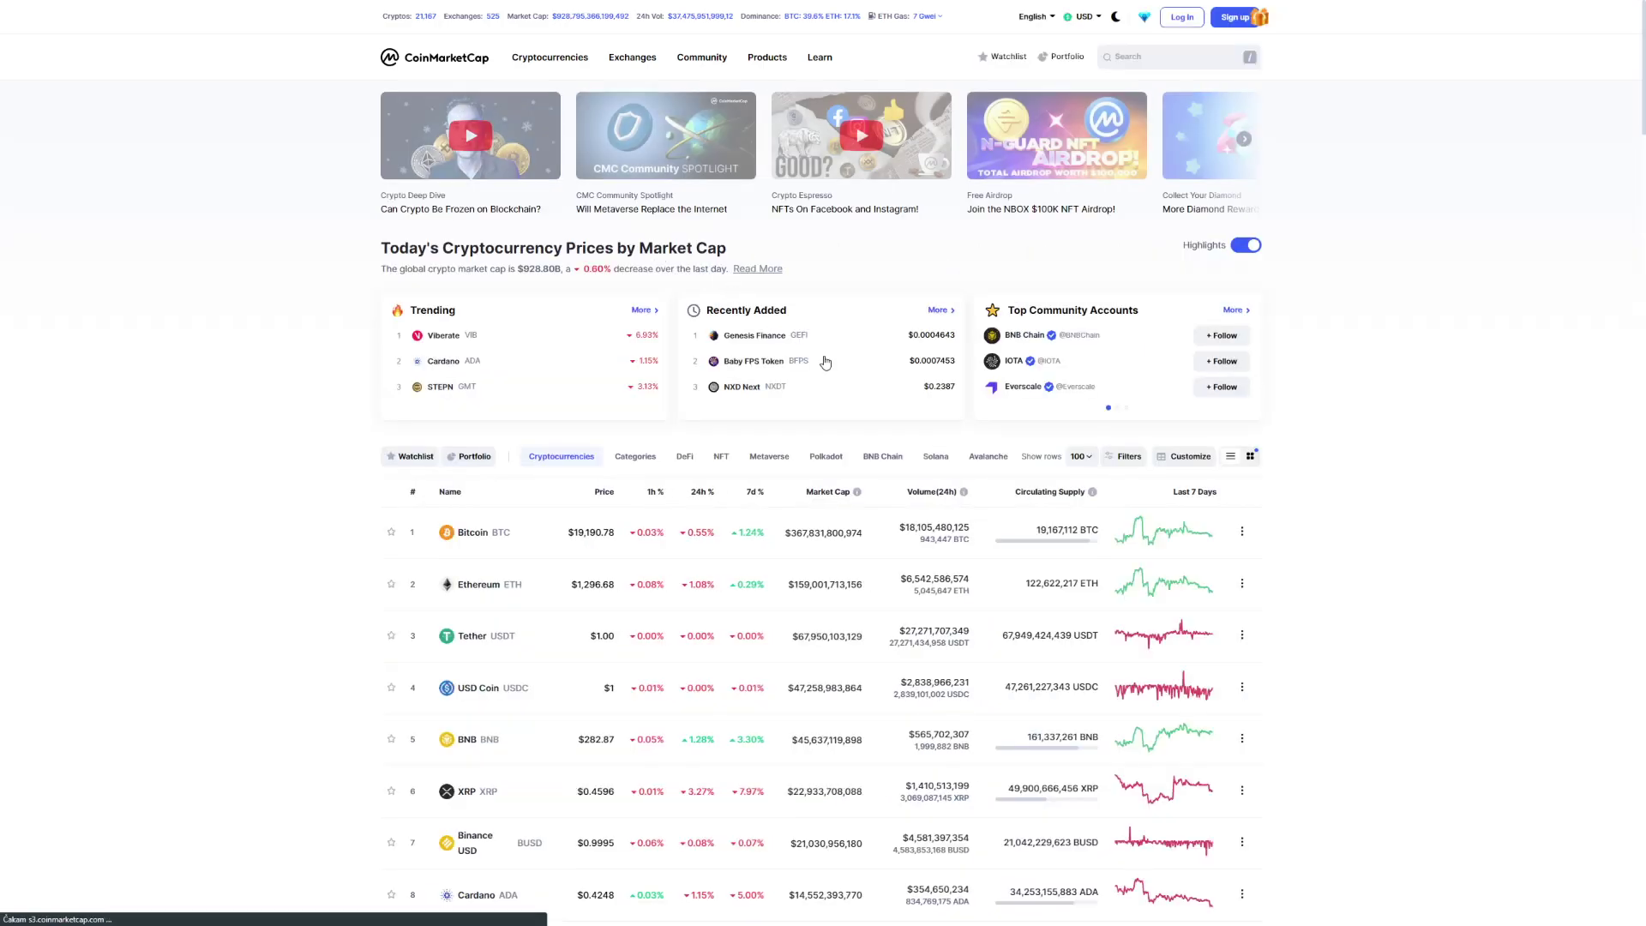
Switch Ethereum's chart through 1M, 3M, 1Y and YTD, then return to the rankings
left_click(465, 590)
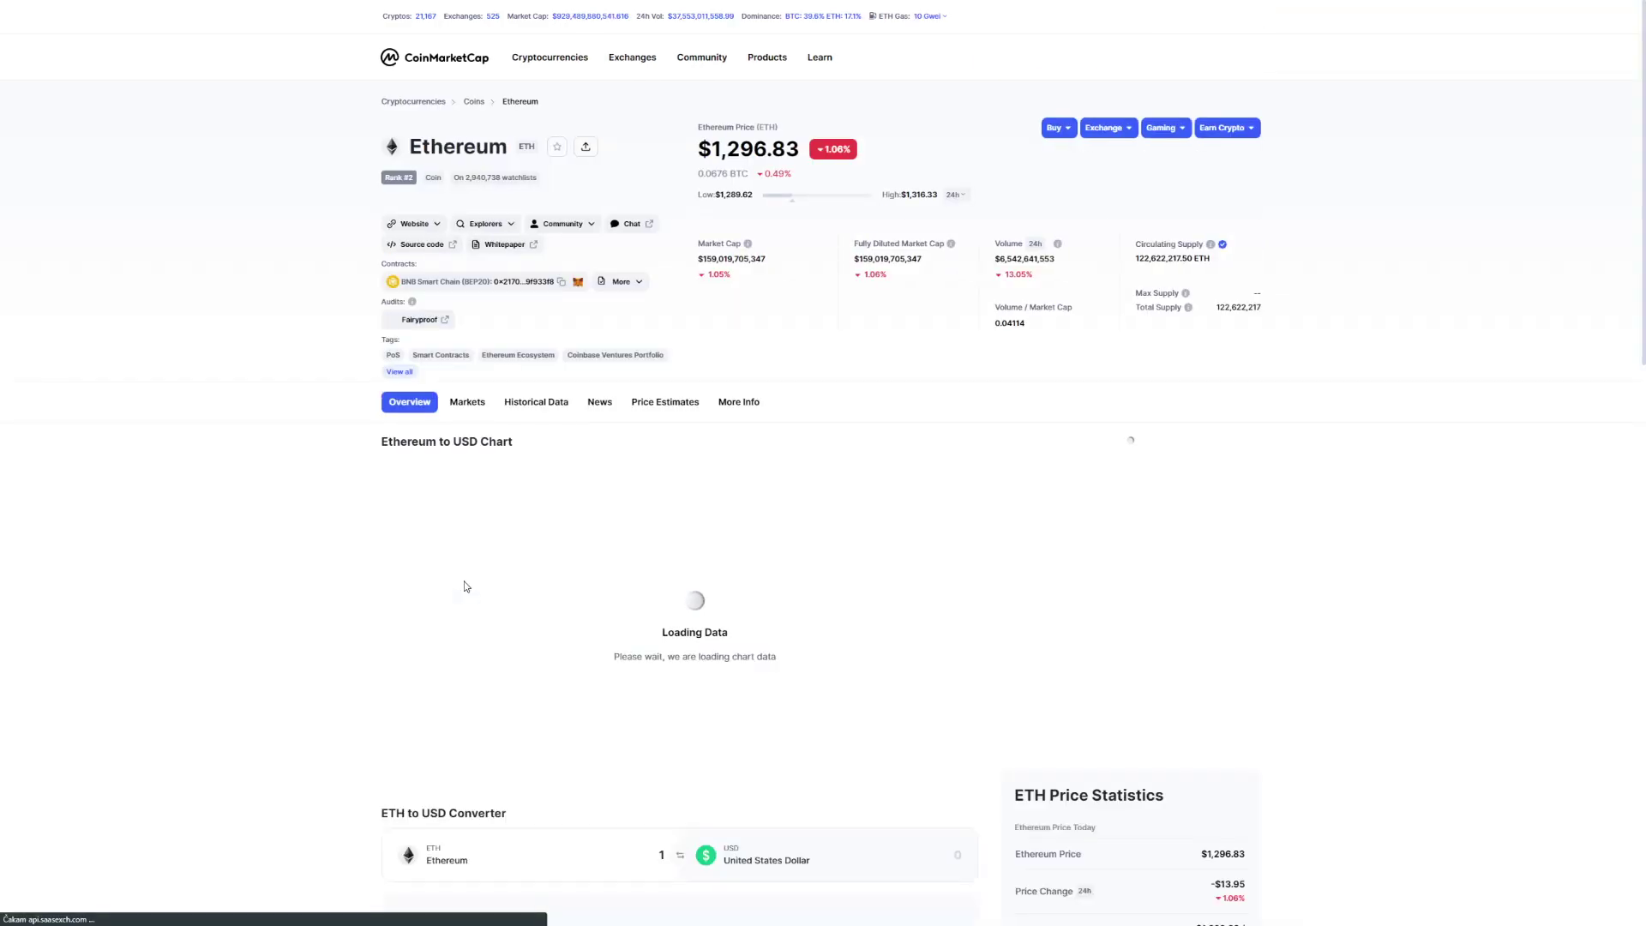
left_click(811, 484)
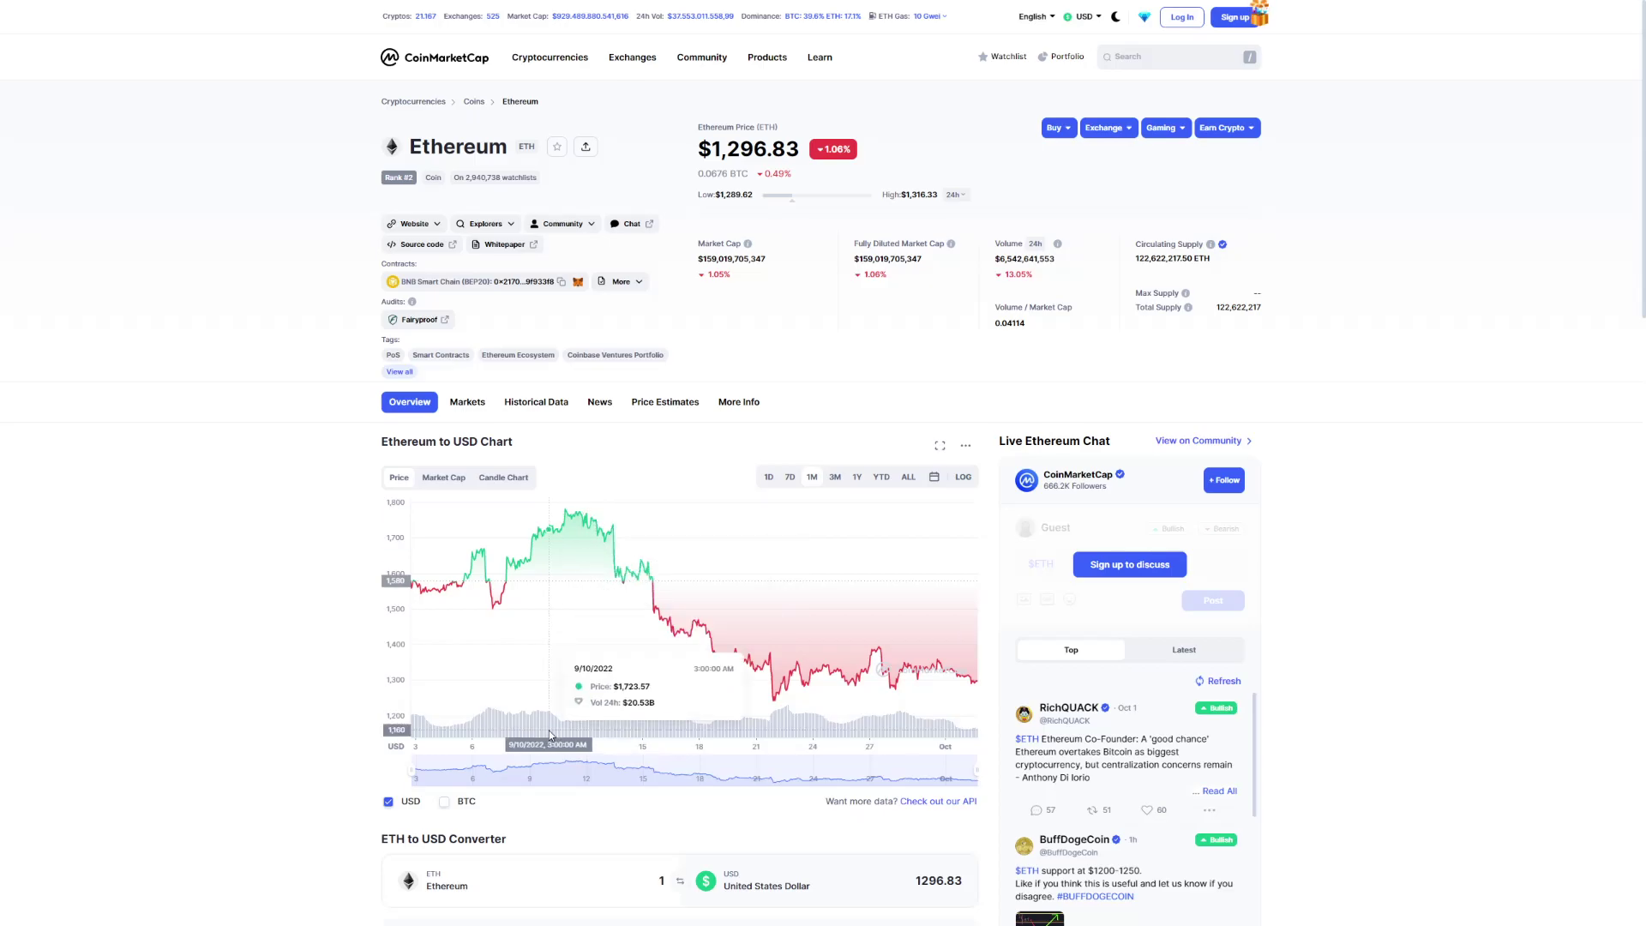
left_click(813, 487)
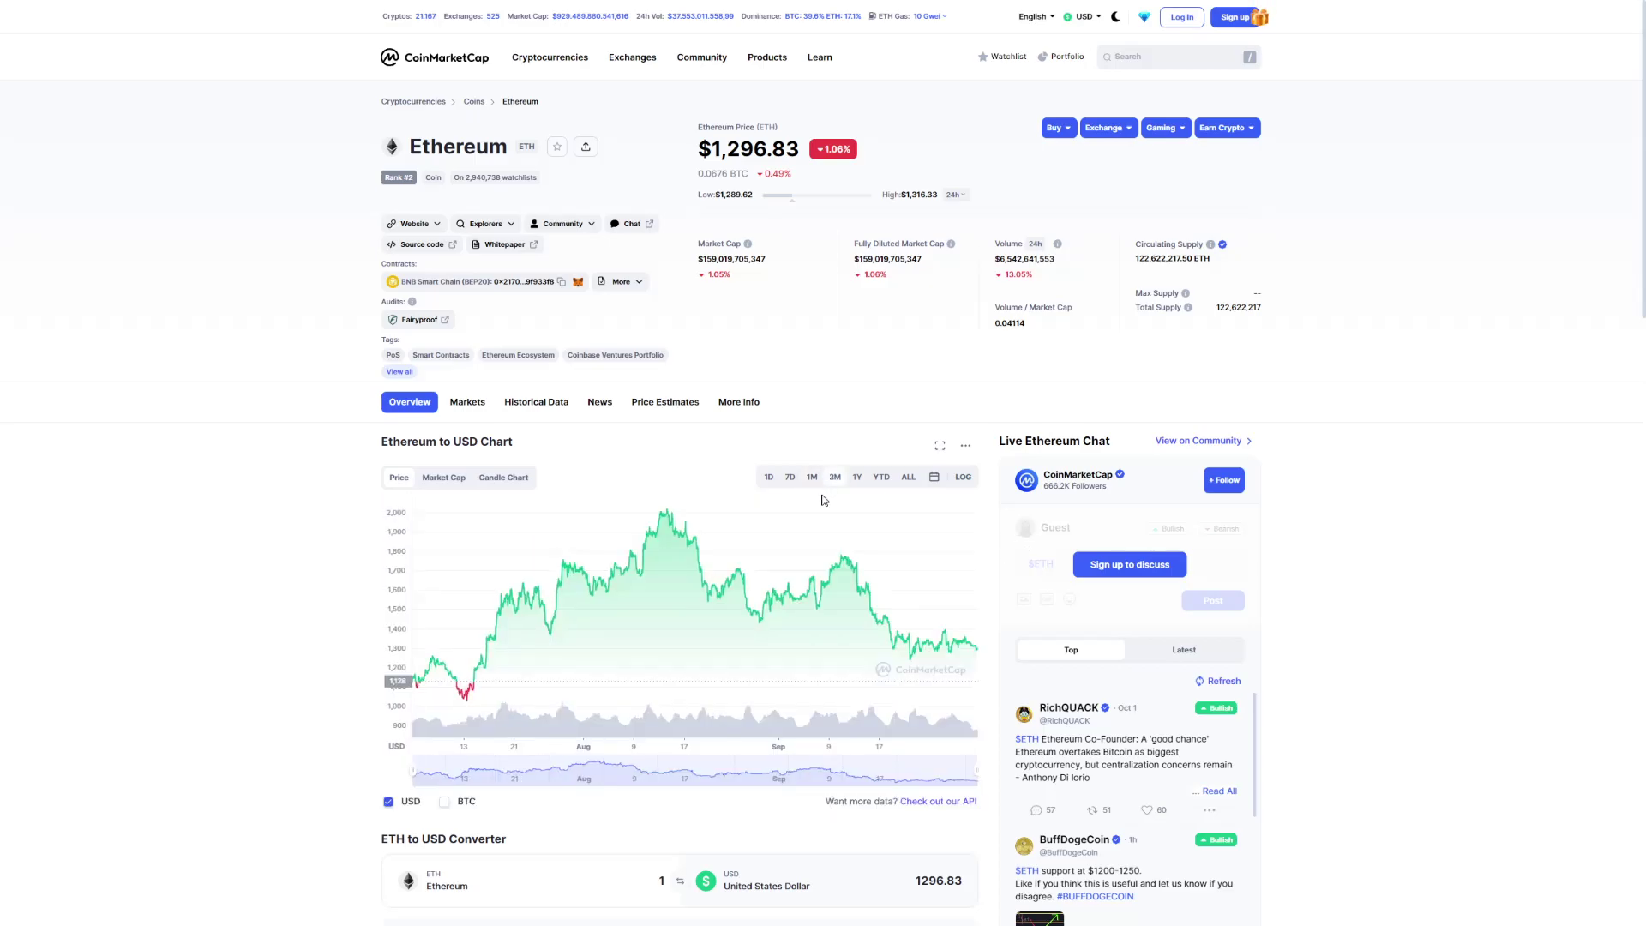
left_click(857, 478)
left_click(881, 480)
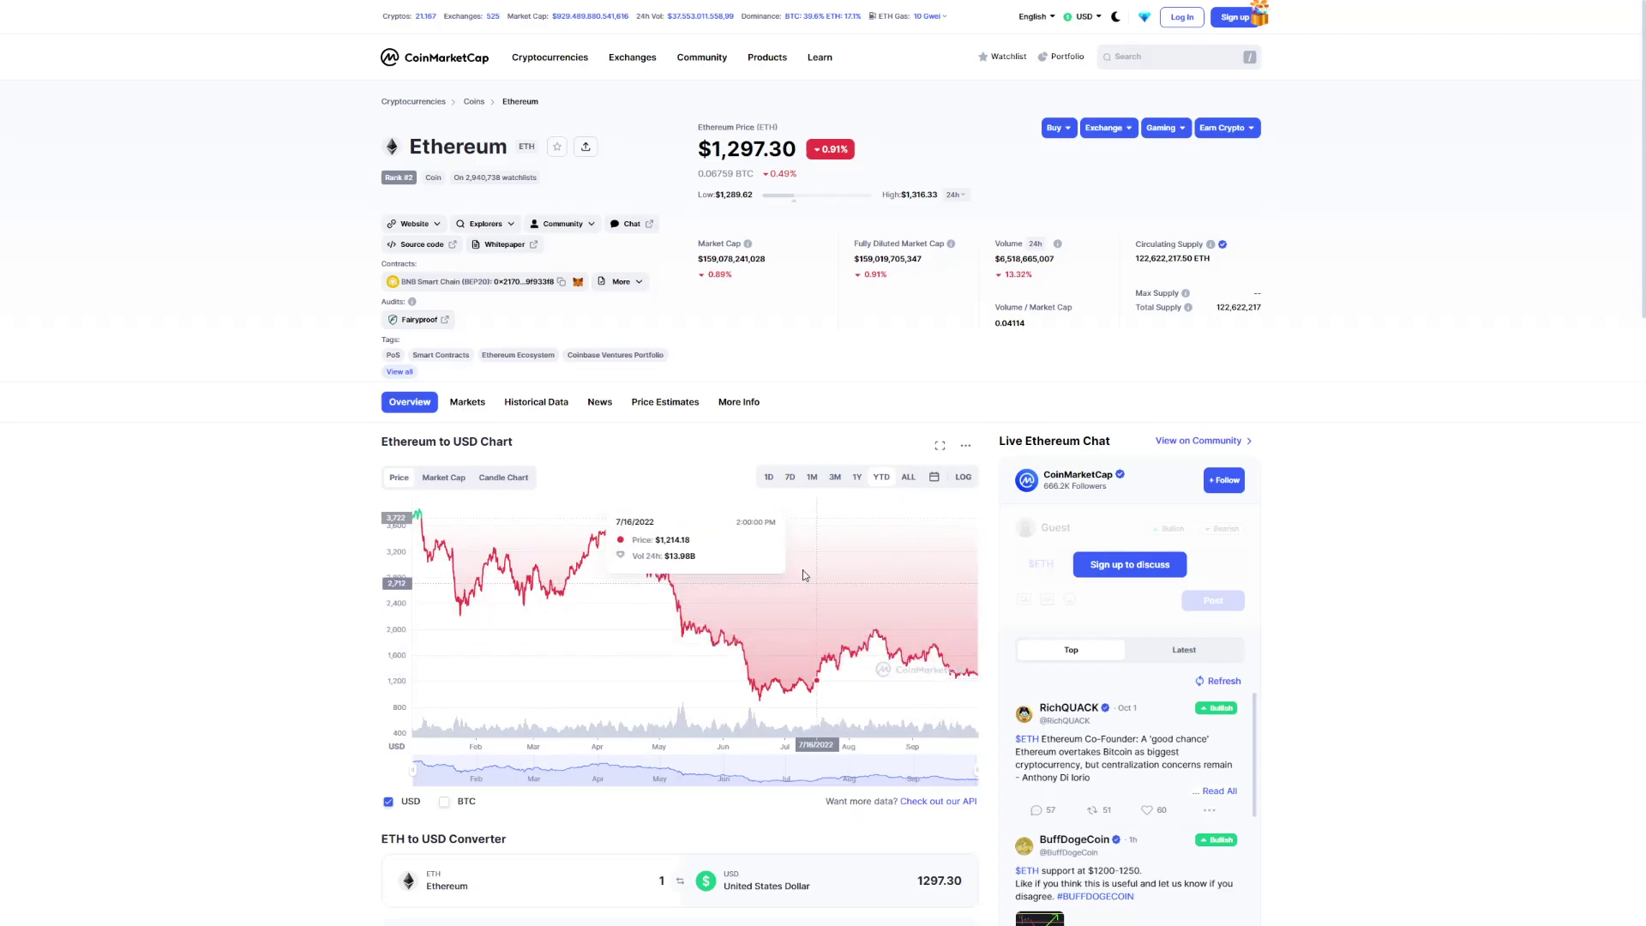
left_click(442, 62)
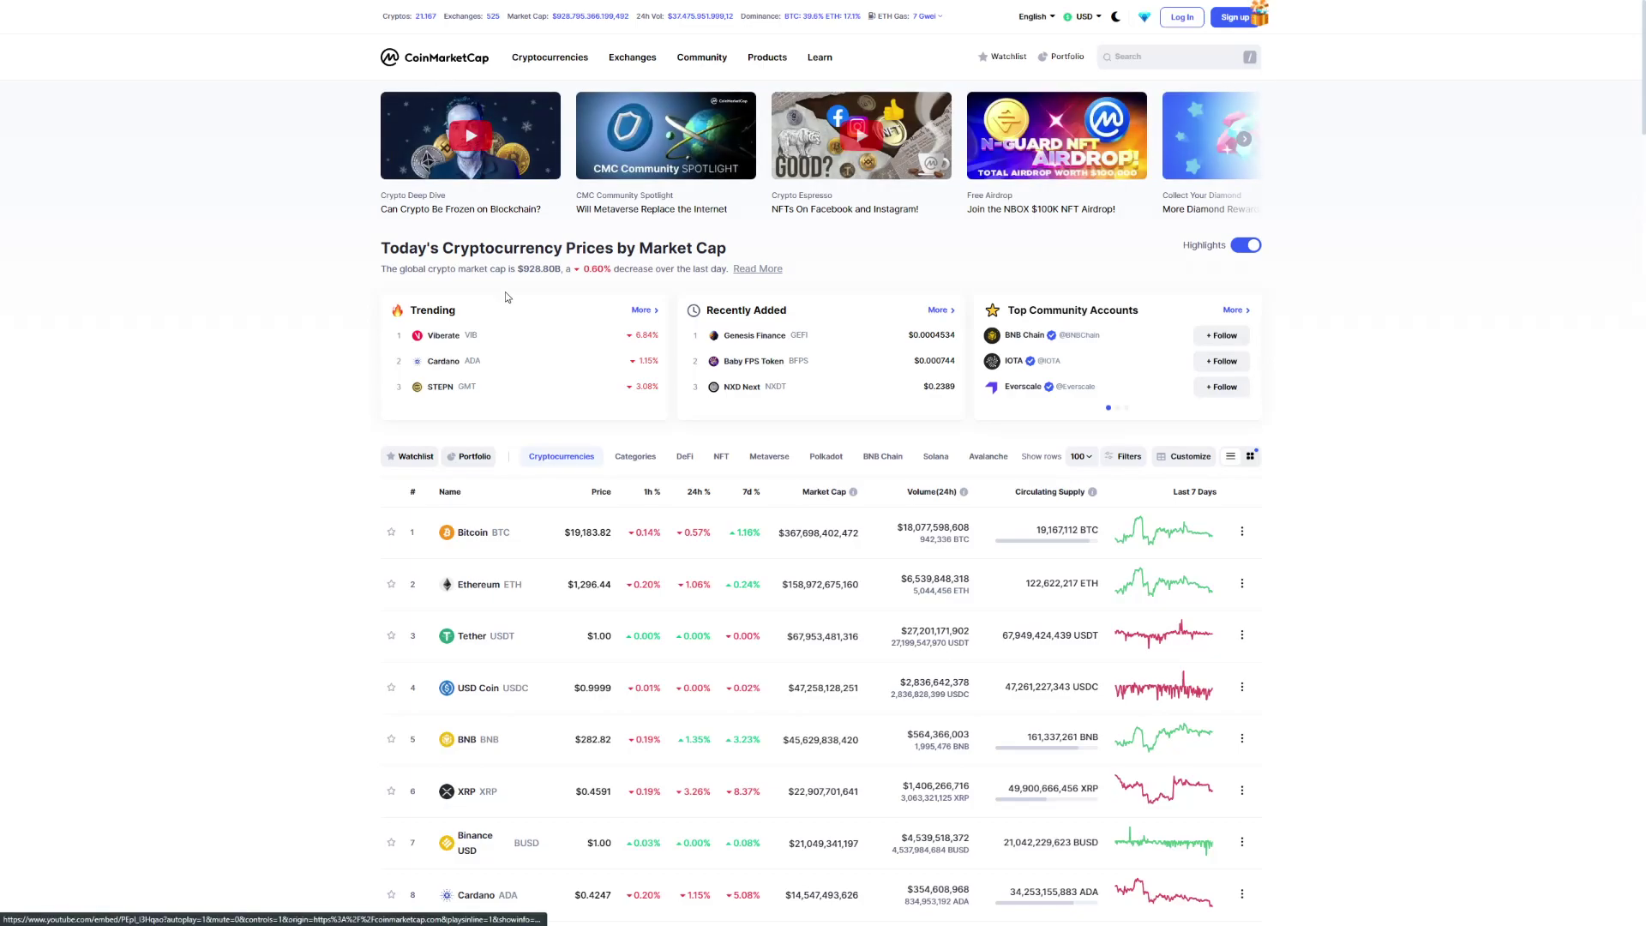
scroll(506, 321, "down", 3)
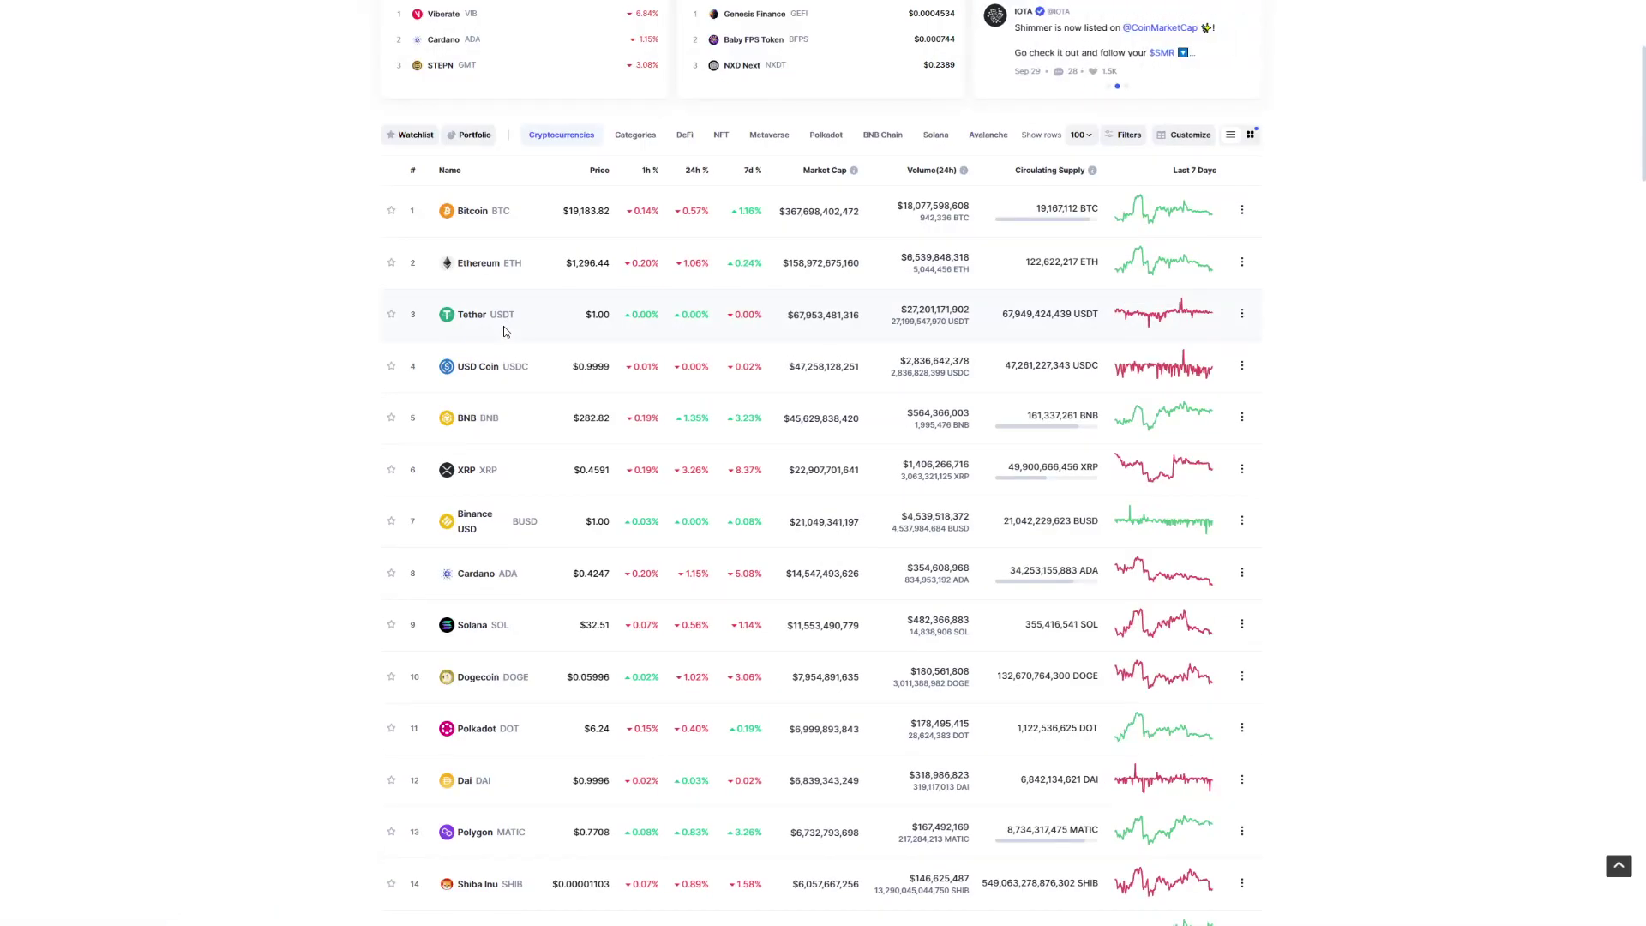
scroll(482, 364, "down", 3)
scroll(481, 364, "down", 4)
scroll(478, 372, "down", 5)
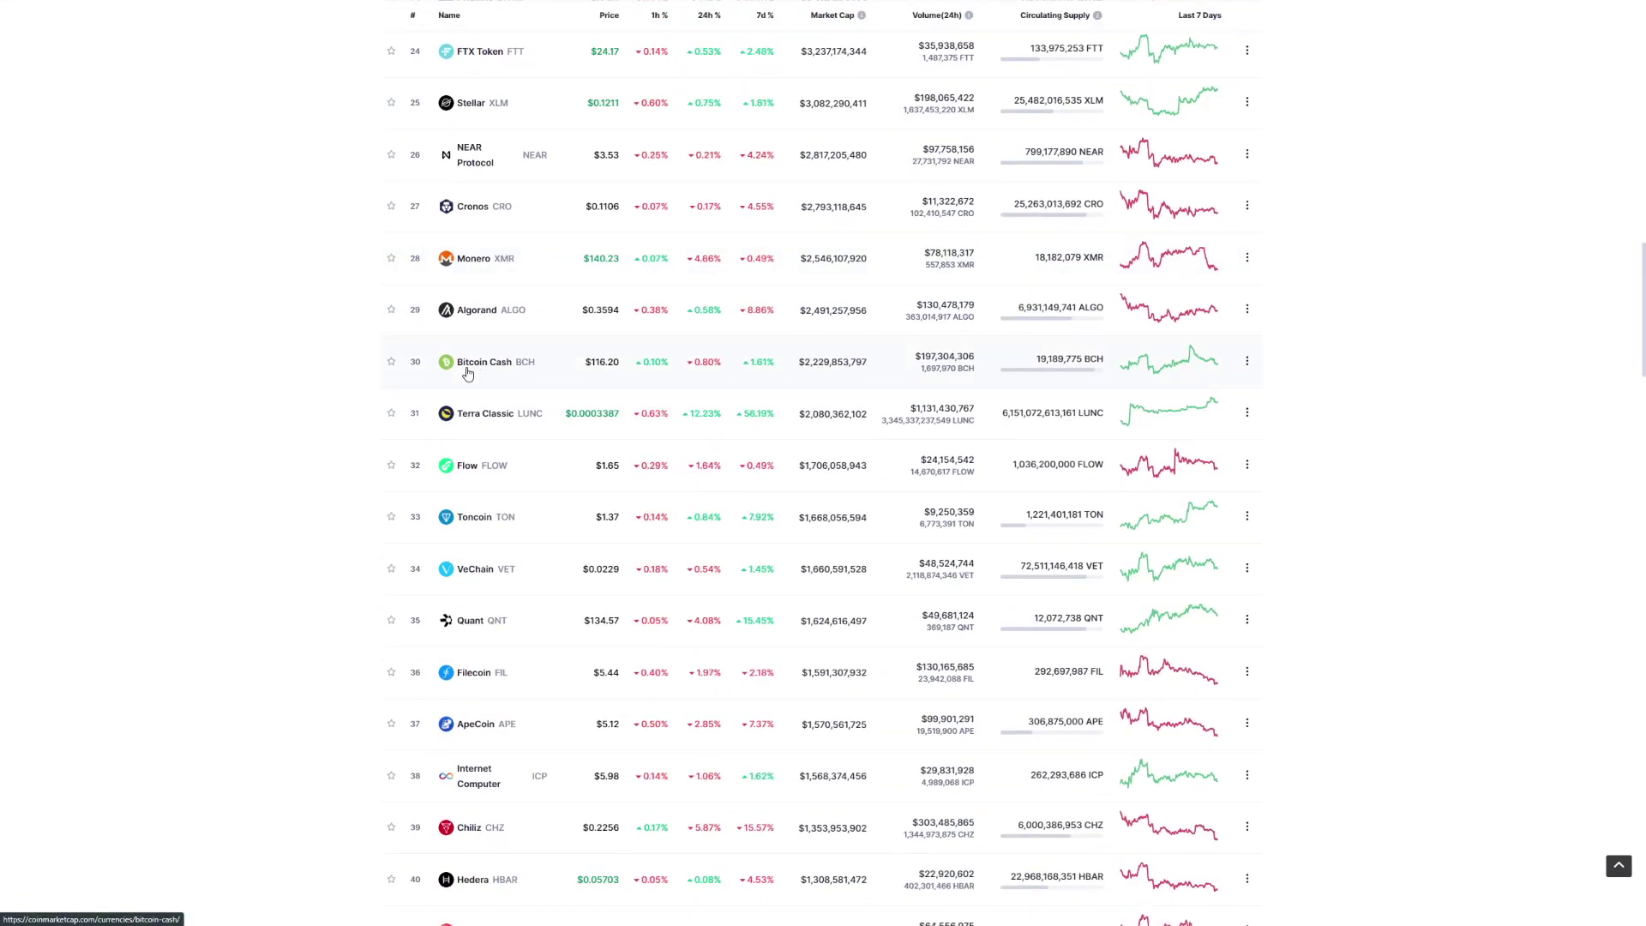
scroll(580, 323, "down", 3)
scroll(720, 349, "up", 4)
scroll(710, 343, "up", 3)
scroll(712, 343, "down", 3)
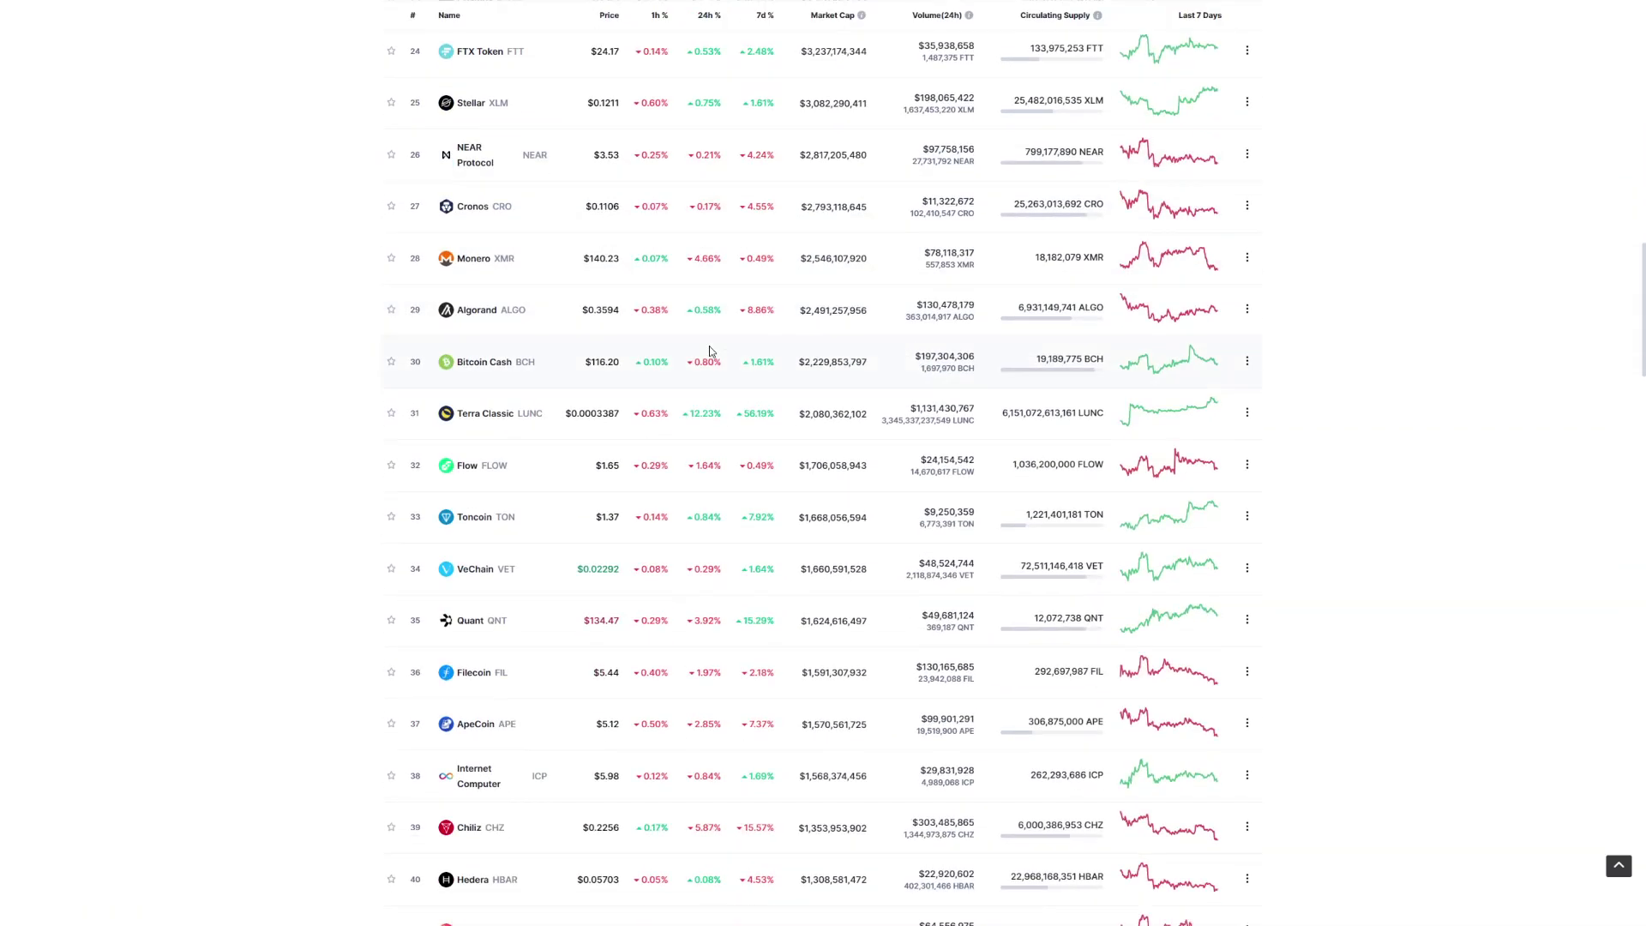